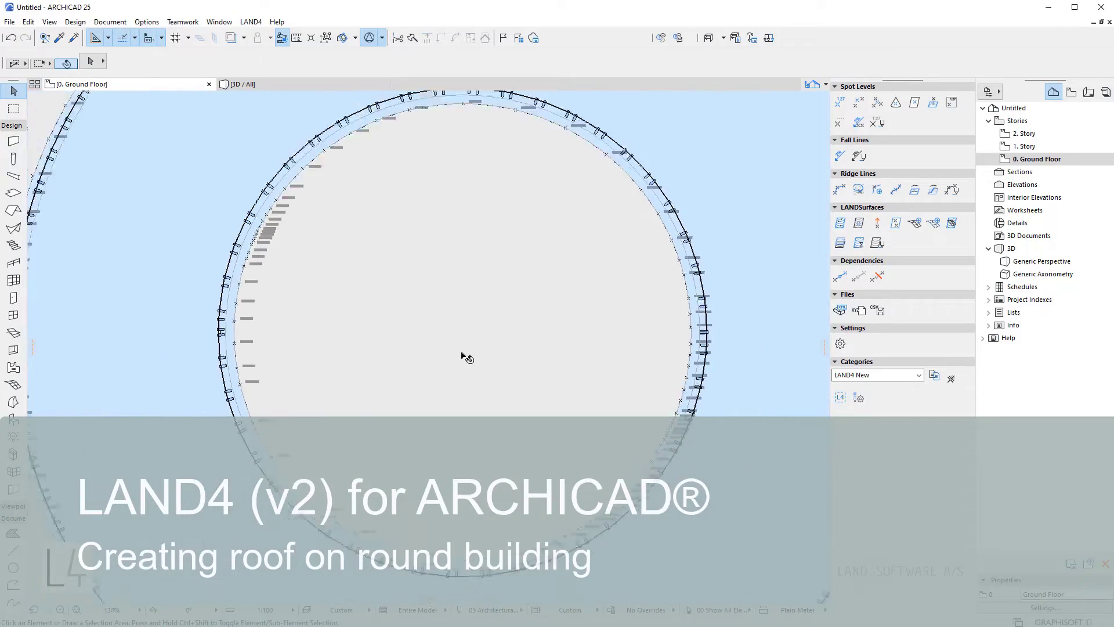
scroll(467, 357, down, 2)
scroll(468, 366, down, 2)
scroll(467, 376, down, 1)
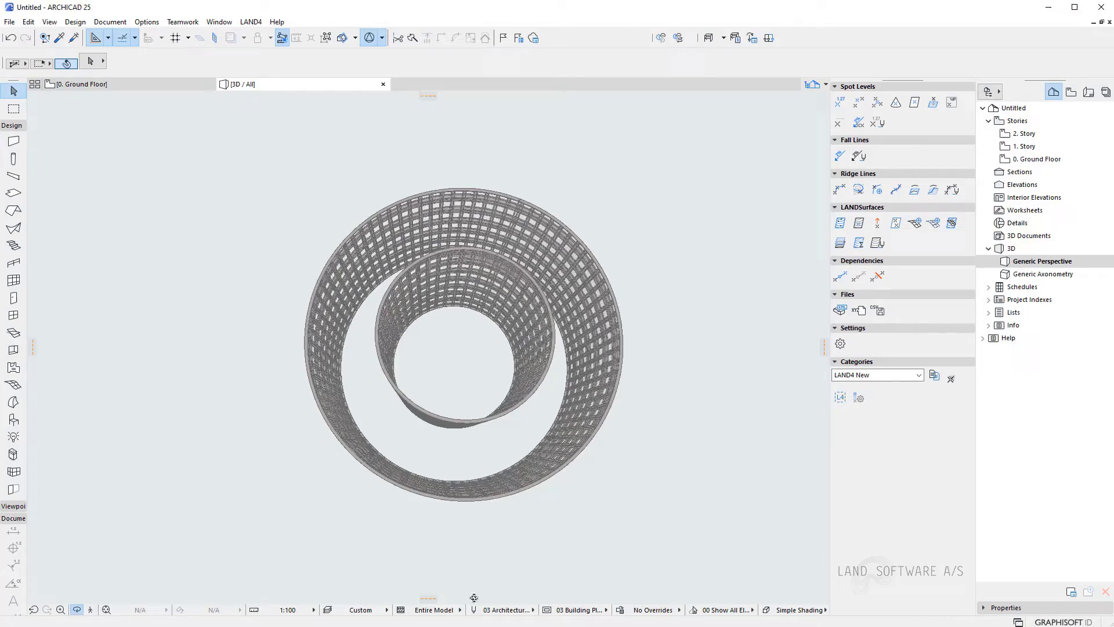
- Orbit the 3D model to a side view, then go back to the Ground Floor plan
shift+middle_drag(473, 598, 820, 374)
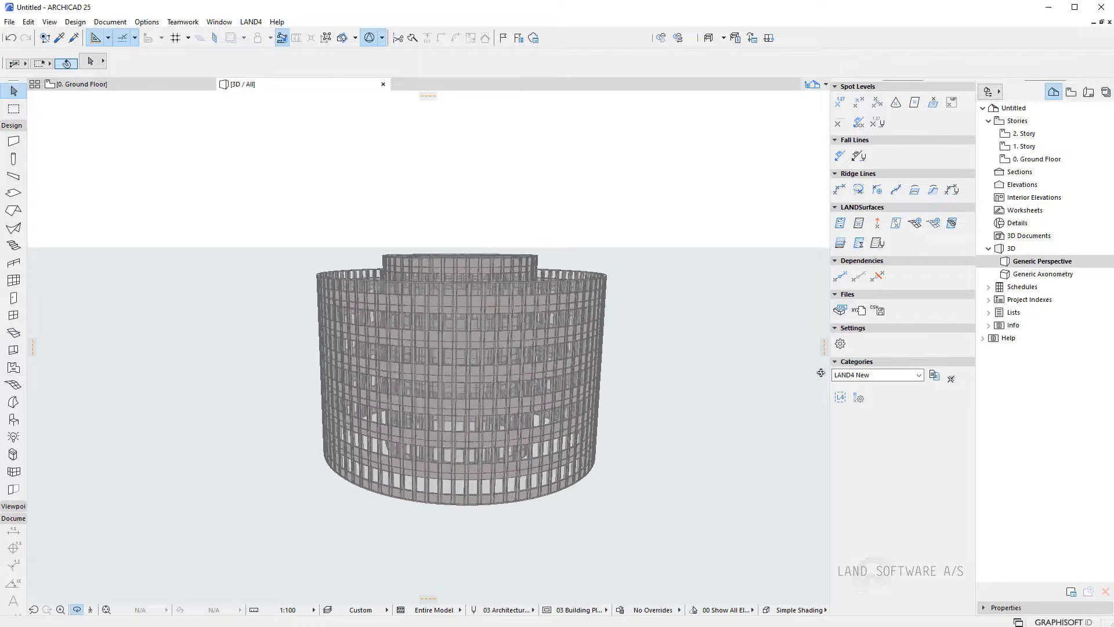
key(F2)
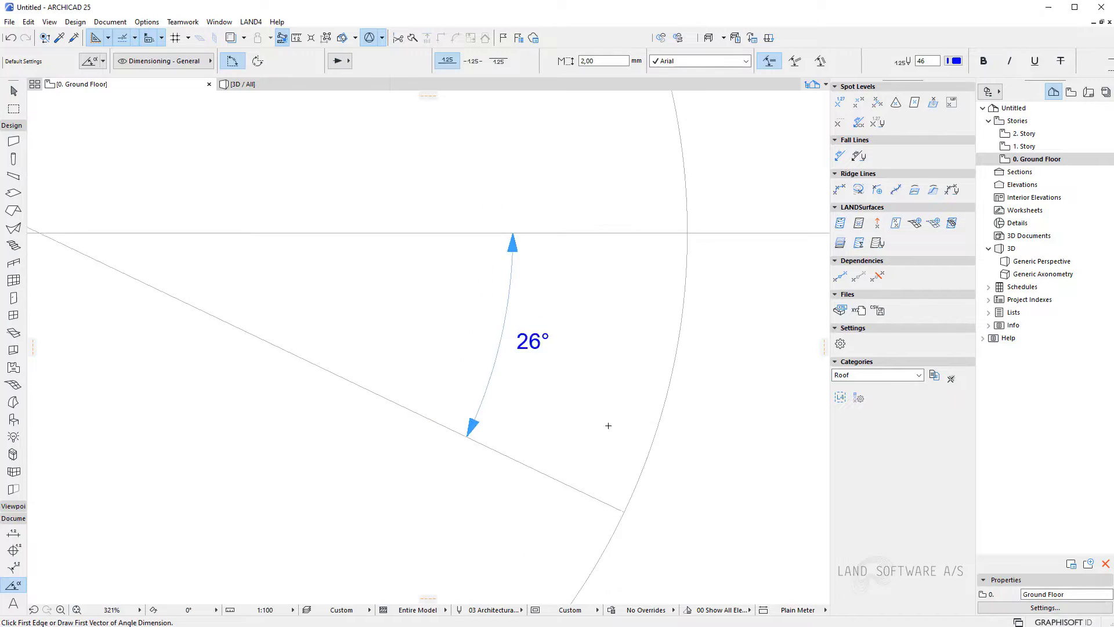
scroll(447, 318, down, 2)
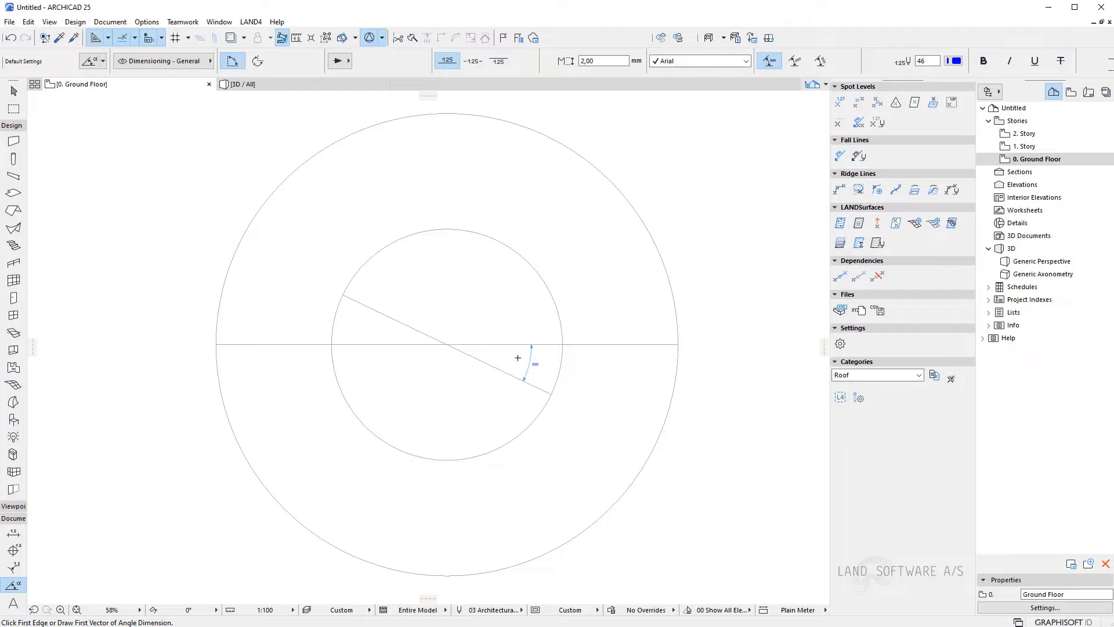
- Place spot levels 7000, 20000, 22000 and 5000 at the line–circle crossings, then delete the helper line
key(Escape)
click(842, 105)
drag(910, 279, 677, 172)
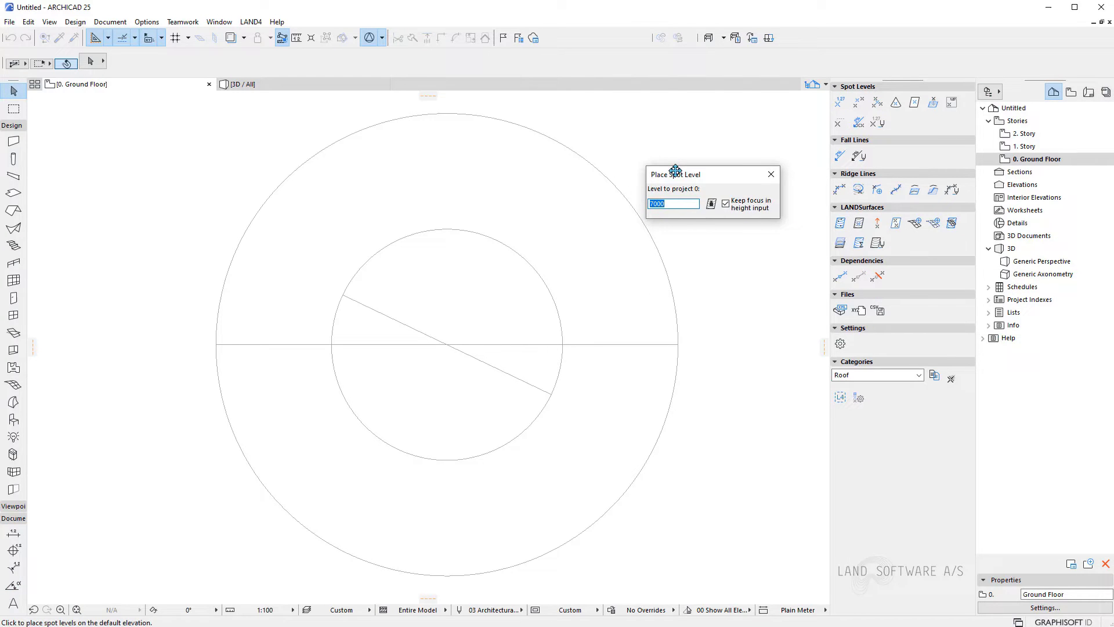
click(218, 345)
scroll(240, 374, up, 5)
scroll(523, 392, down, 4)
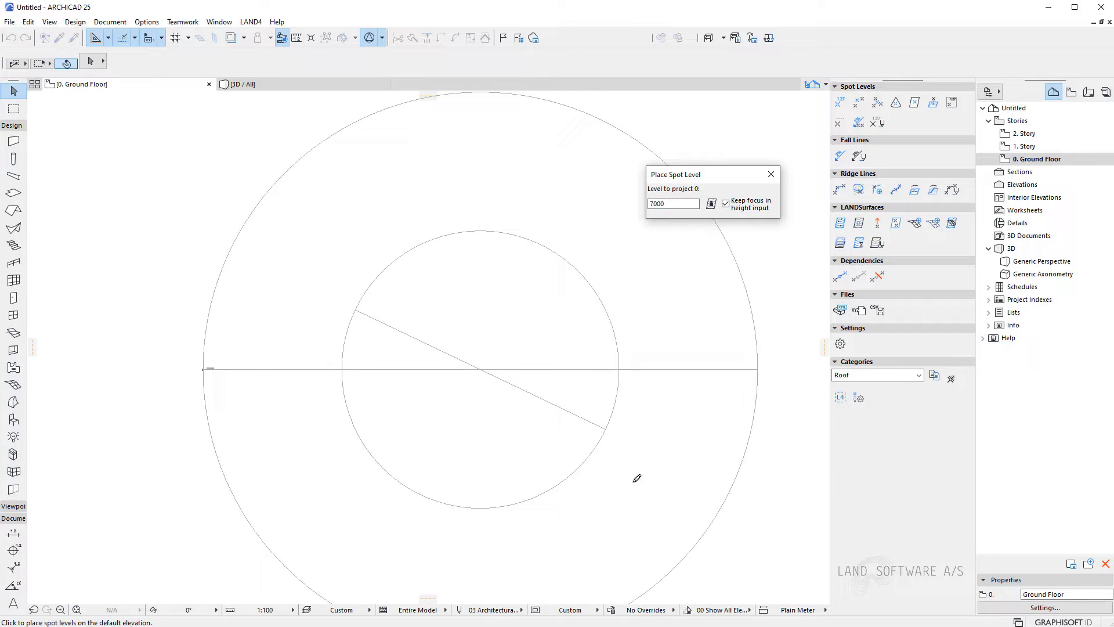
scroll(750, 368, up, 5)
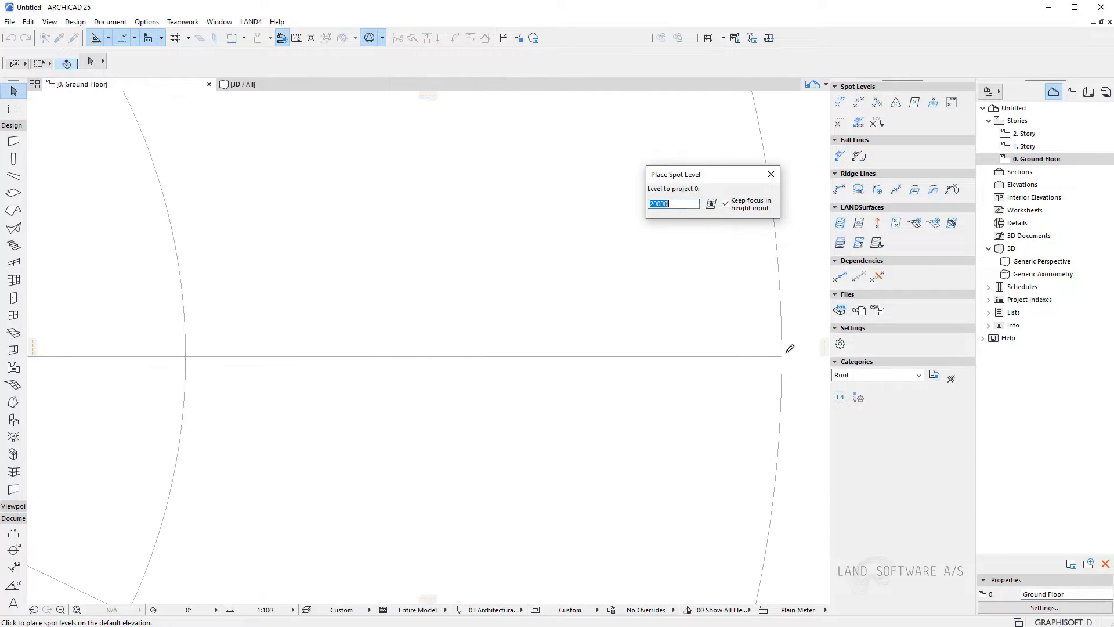
scroll(636, 384, down, 5)
scroll(662, 374, down, 3)
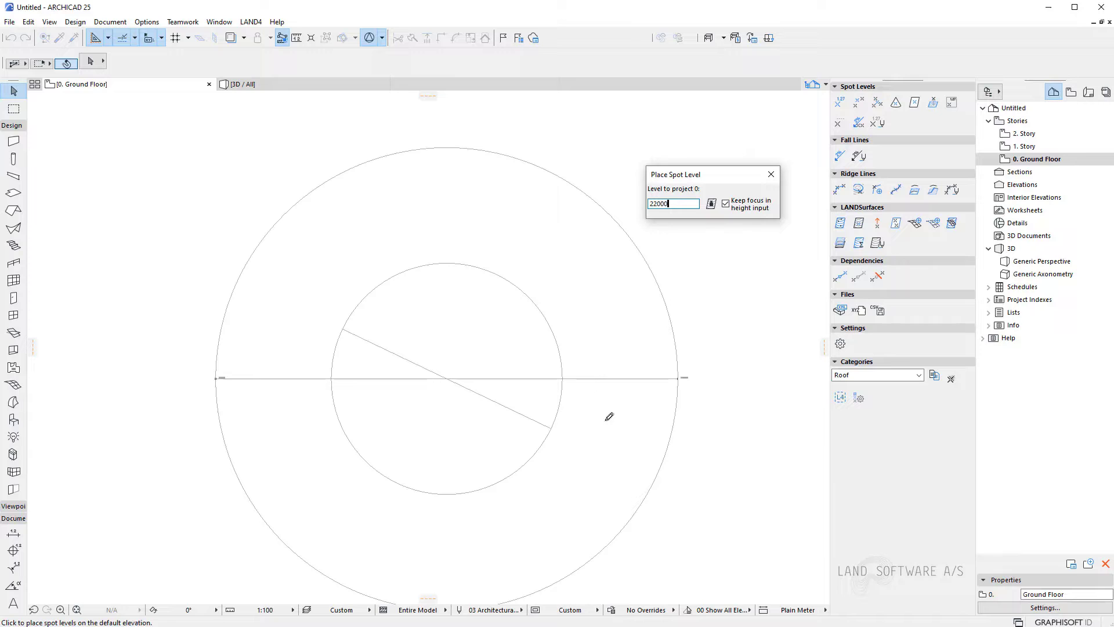
scroll(557, 426, up, 5)
click(609, 416)
scroll(623, 480, down, 4)
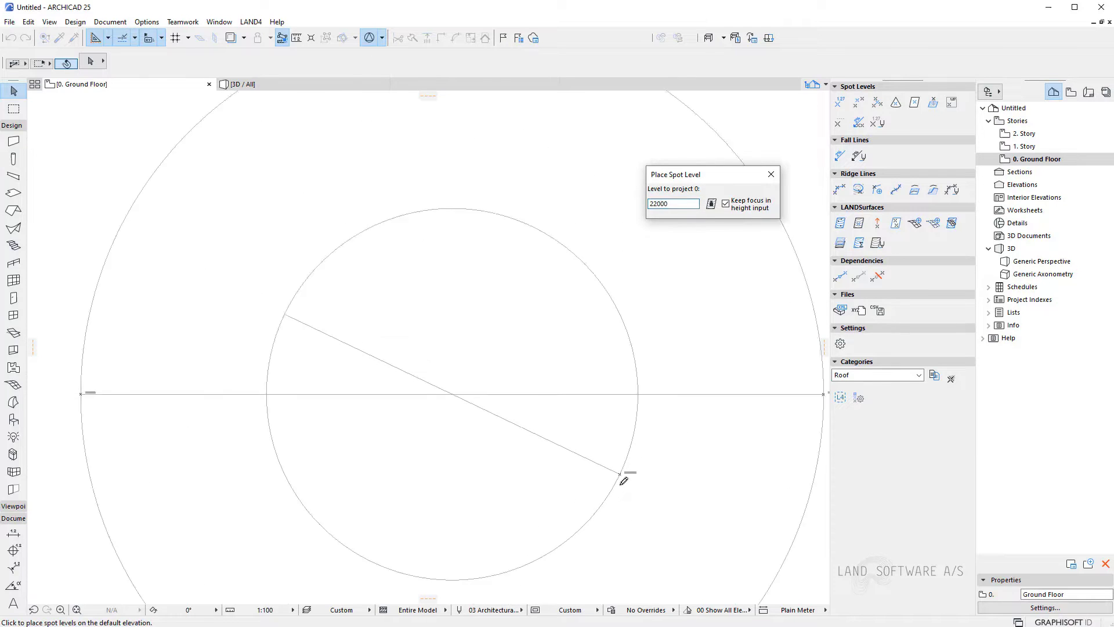
scroll(623, 481, down, 1)
scroll(323, 384, up, 5)
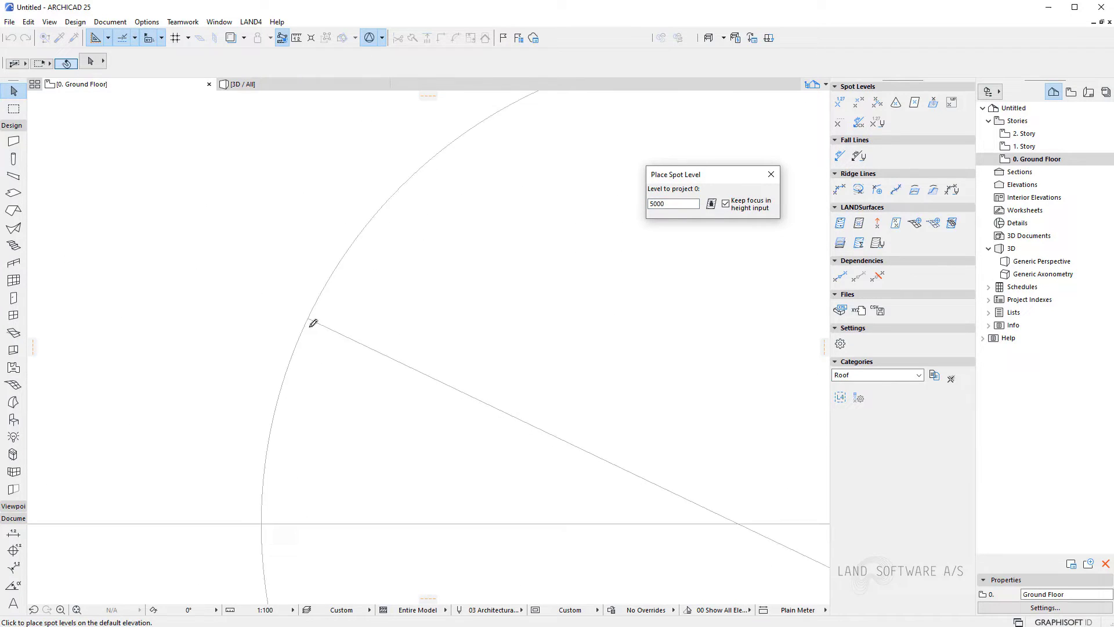
scroll(314, 326, up, 3)
key(Escape)
scroll(309, 327, down, 4)
scroll(406, 316, down, 3)
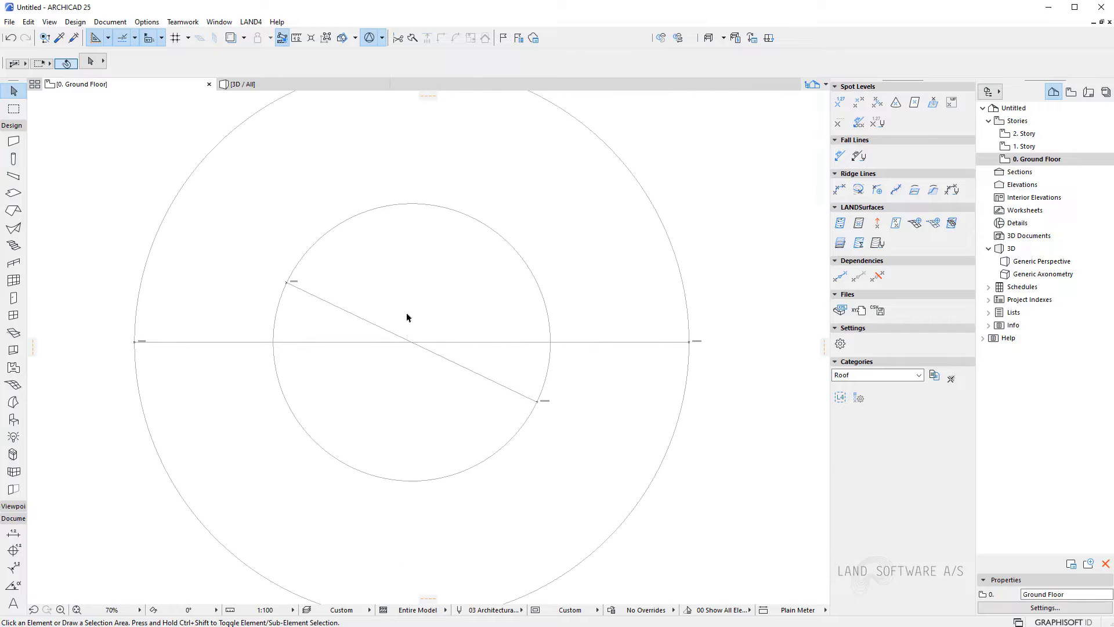
click(406, 316)
key(Delete)
scroll(464, 381, down, 1)
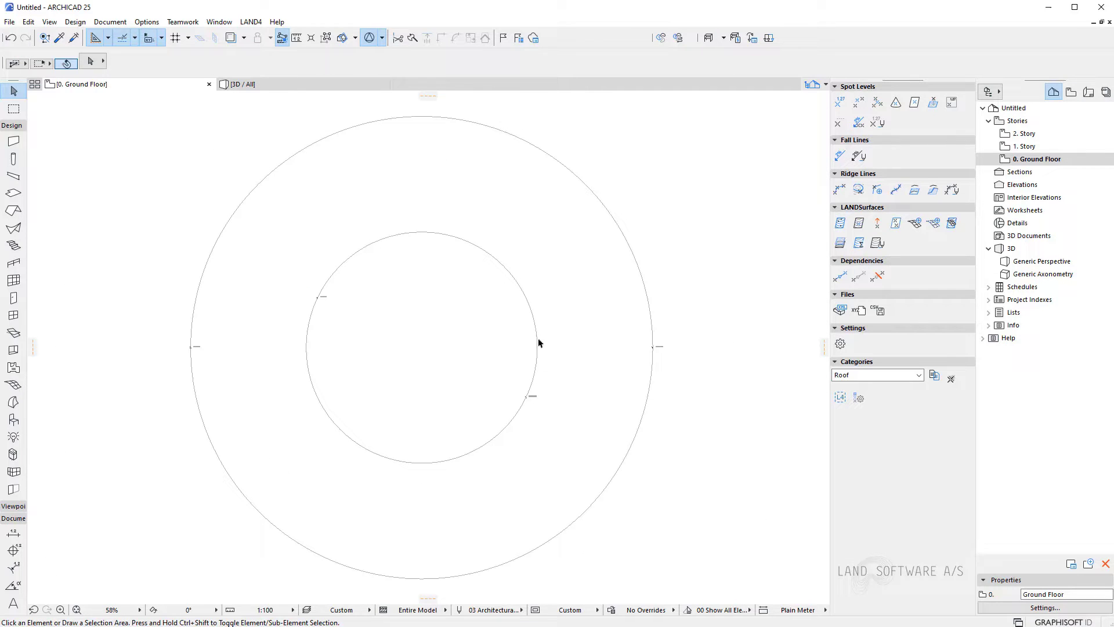
click(841, 158)
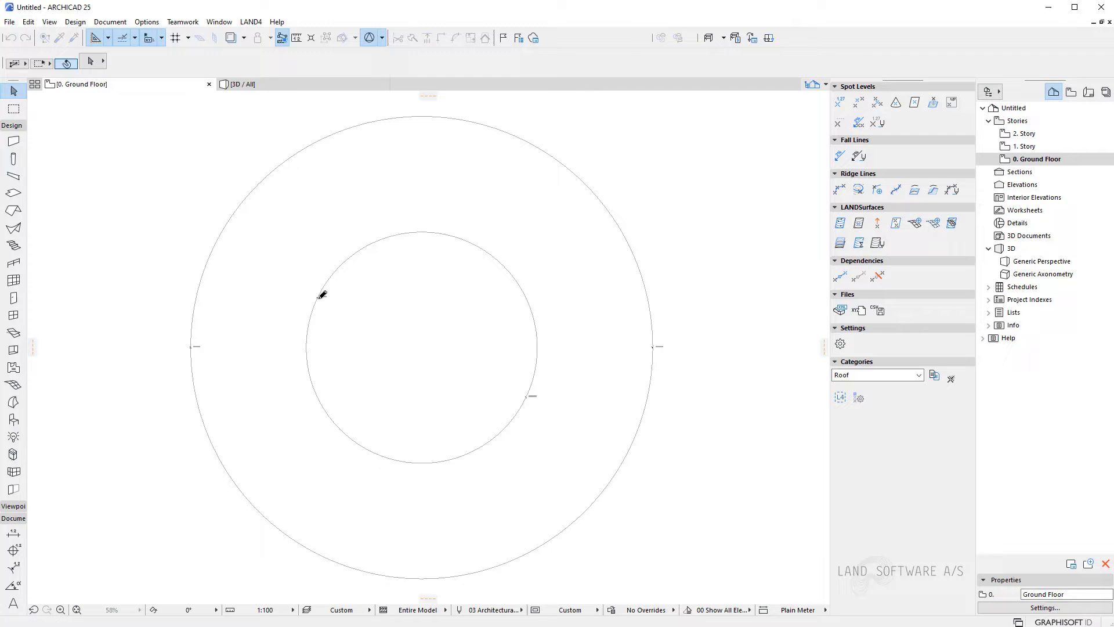
click(323, 295)
click(531, 396)
scroll(409, 366, up, 5)
scroll(412, 389, up, 2)
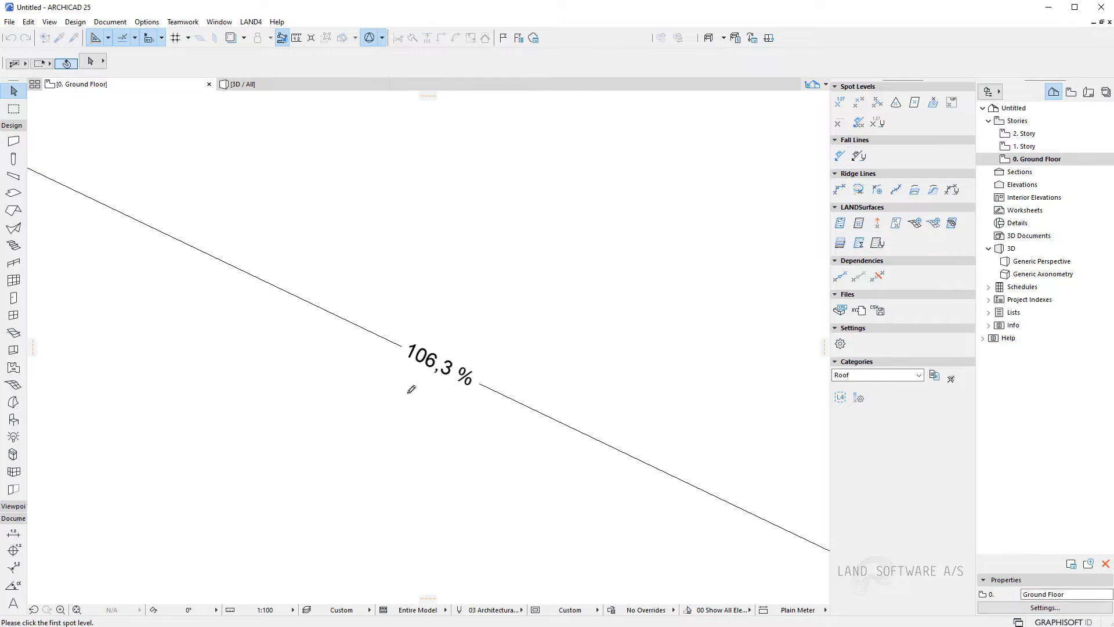
scroll(412, 389, down, 6)
scroll(427, 375, down, 2)
key(Escape)
click(426, 374)
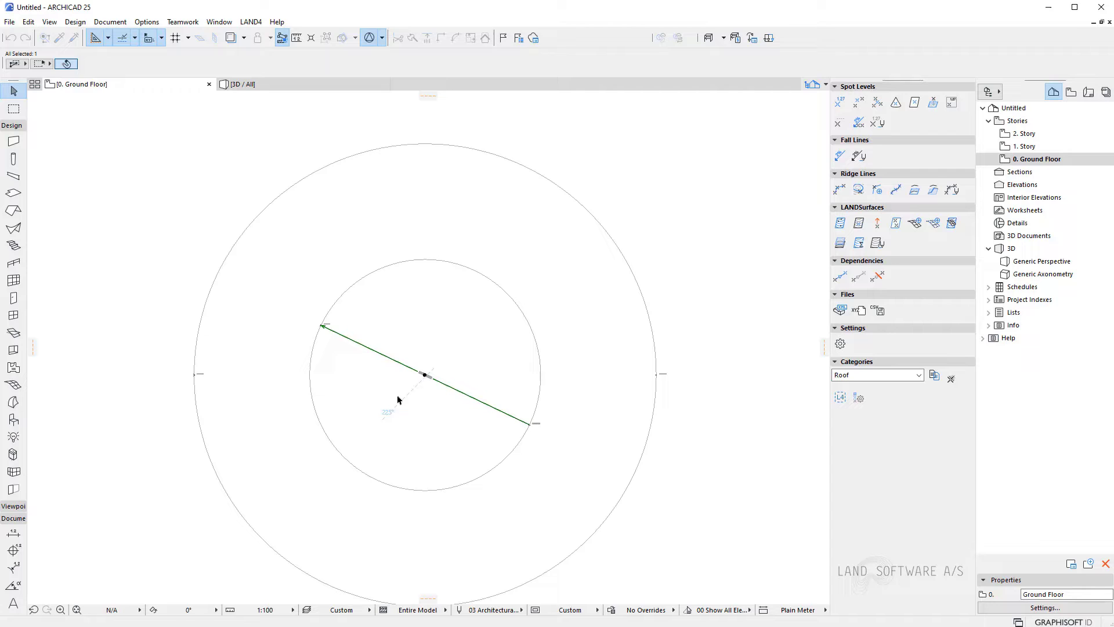
key(Delete)
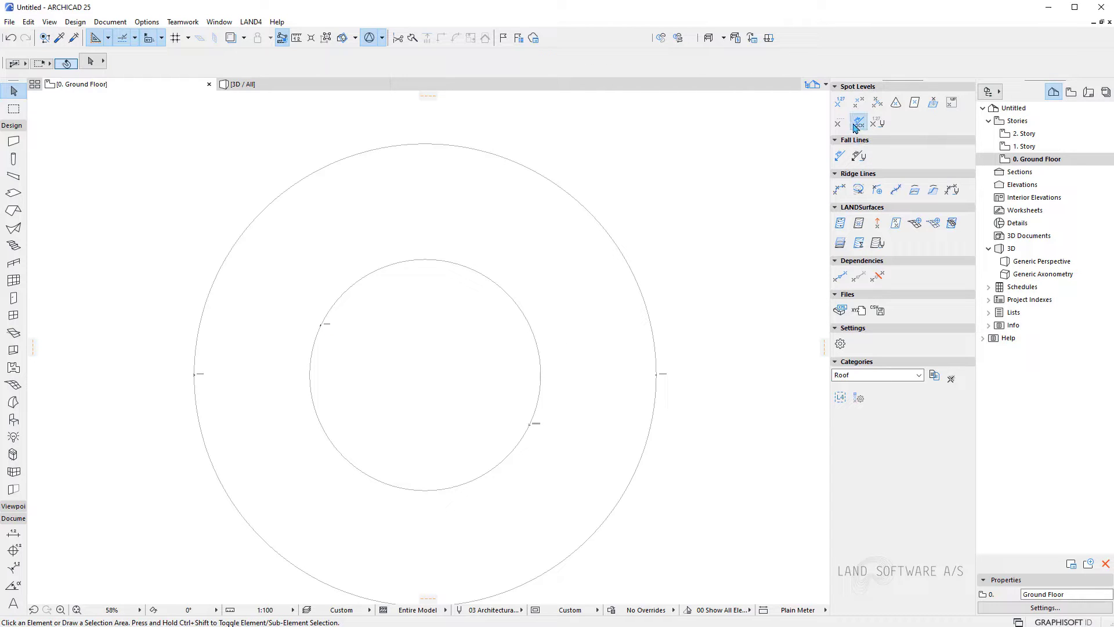
click(327, 326)
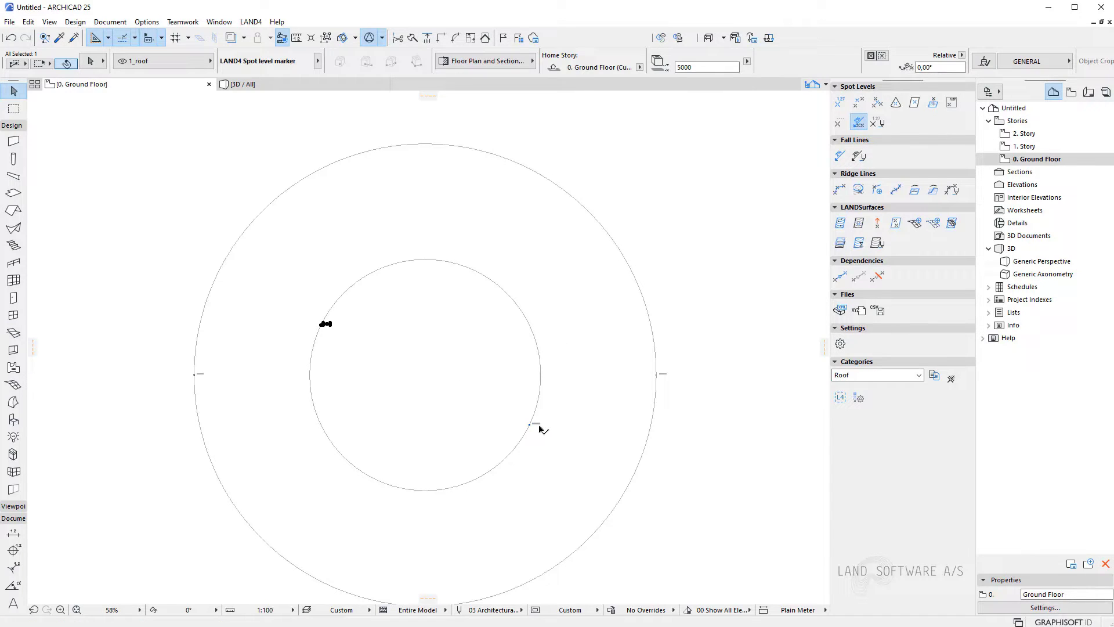
shift+click(538, 425)
drag(831, 105, 639, 135)
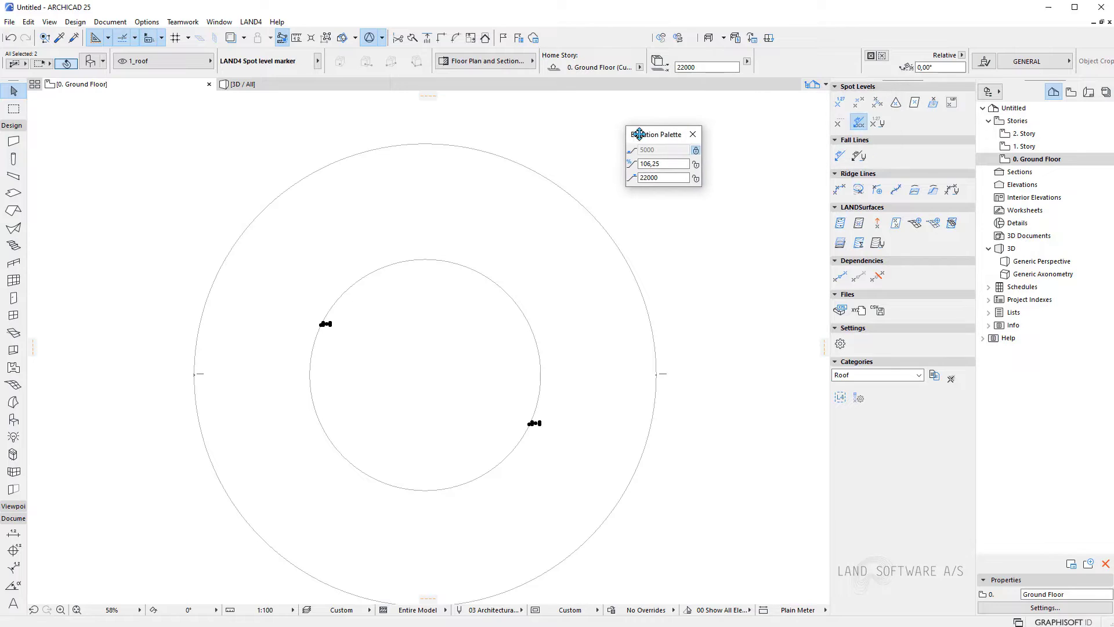
click(674, 247)
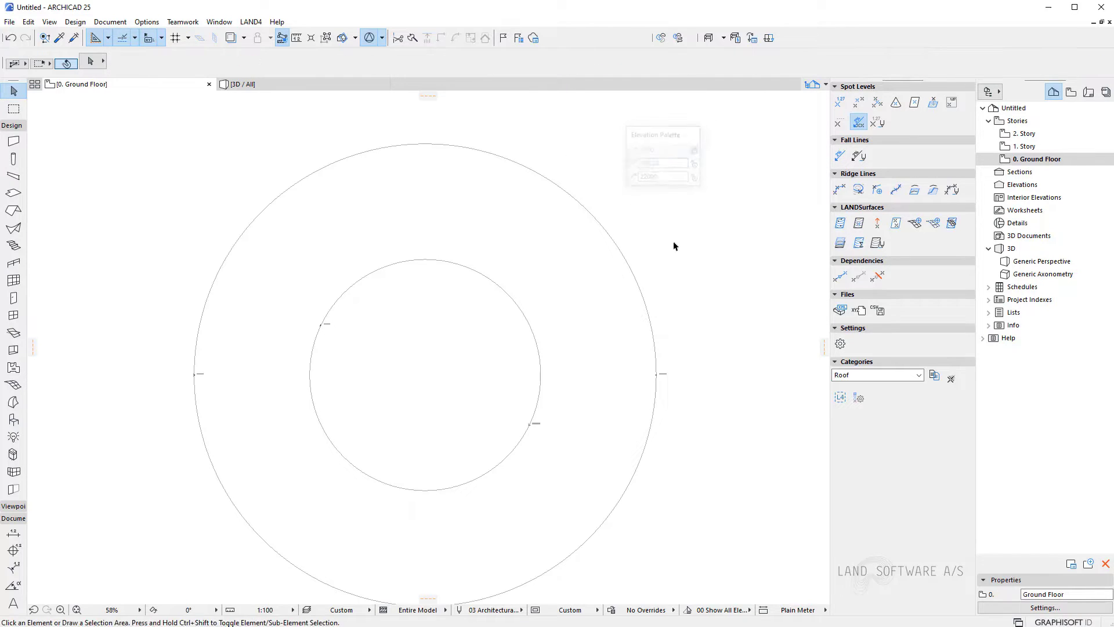
click(542, 426)
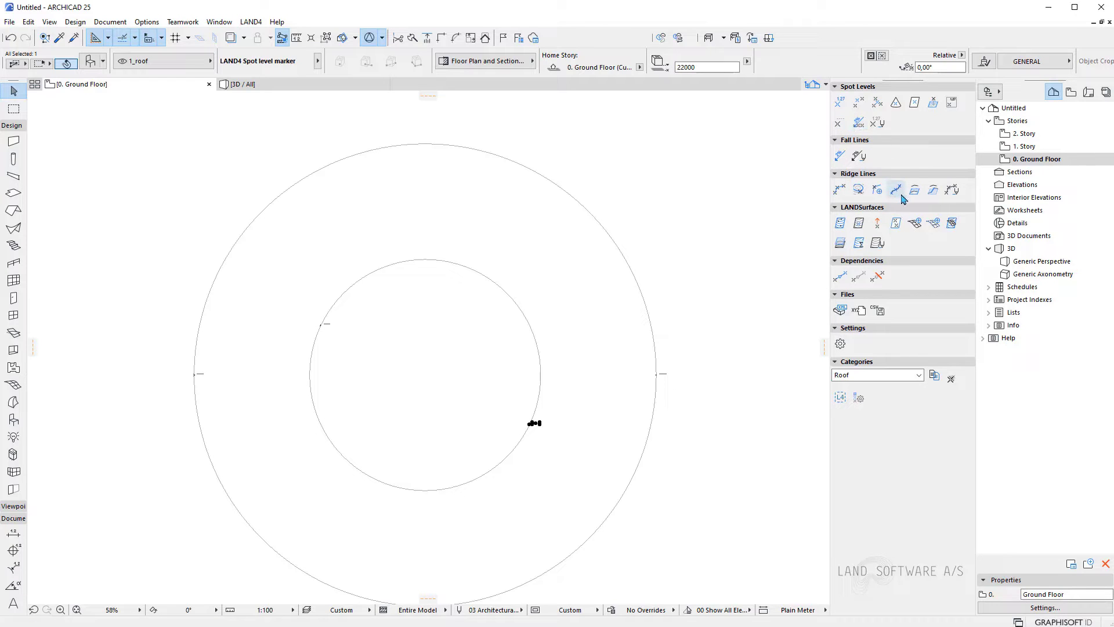
- Start a fall line from the selected spot level and confirm its fall percentage
click(914, 103)
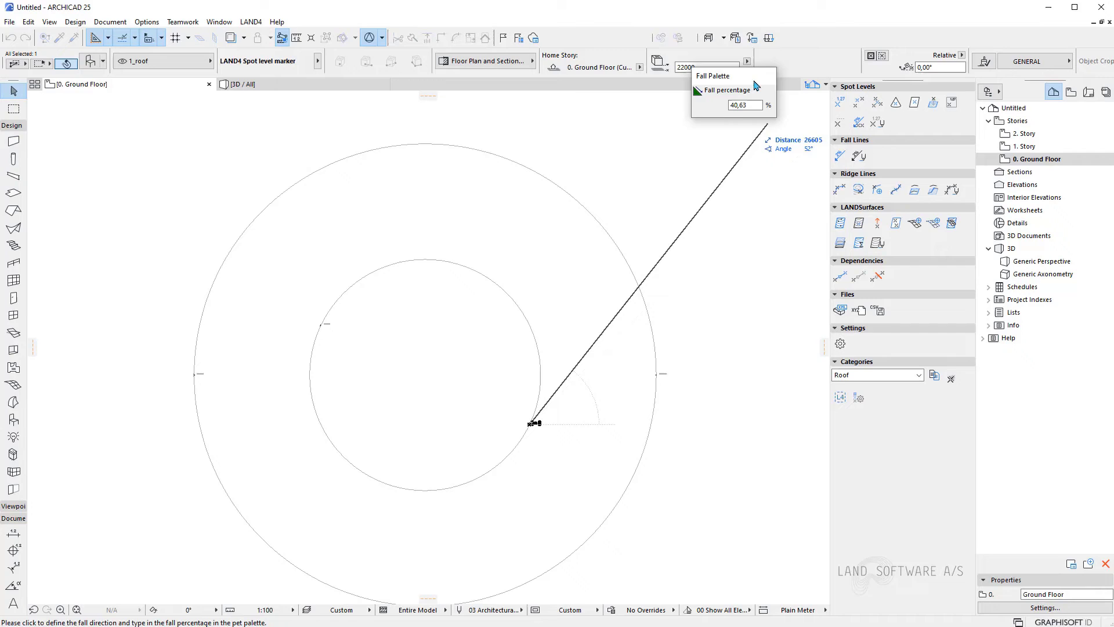
drag(756, 87, 722, 159)
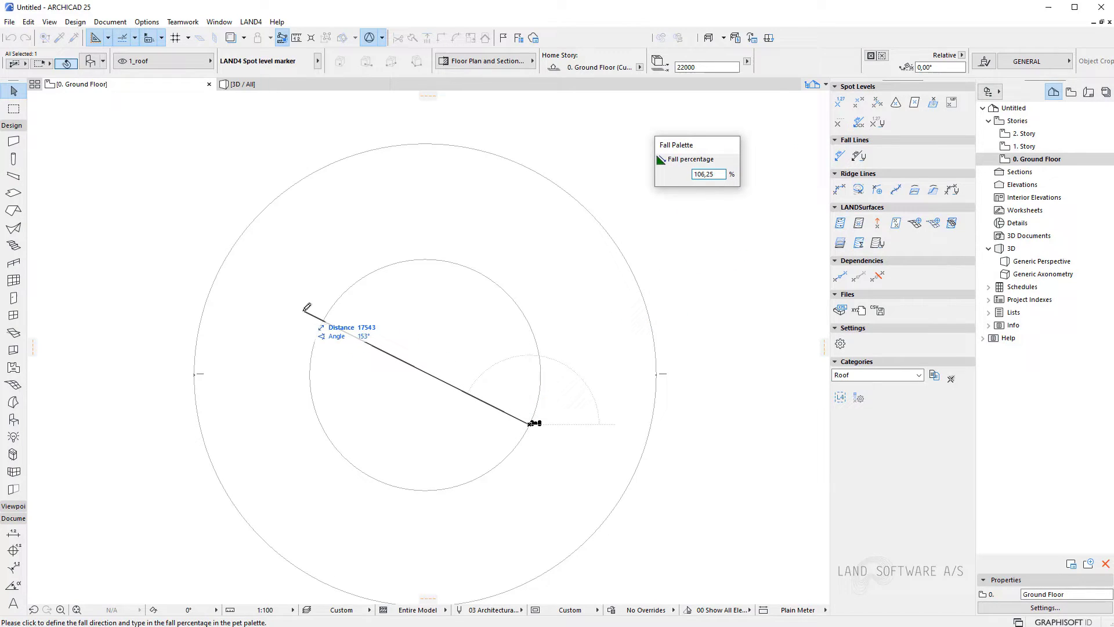
scroll(314, 325, up, 2)
scroll(314, 325, up, 2)
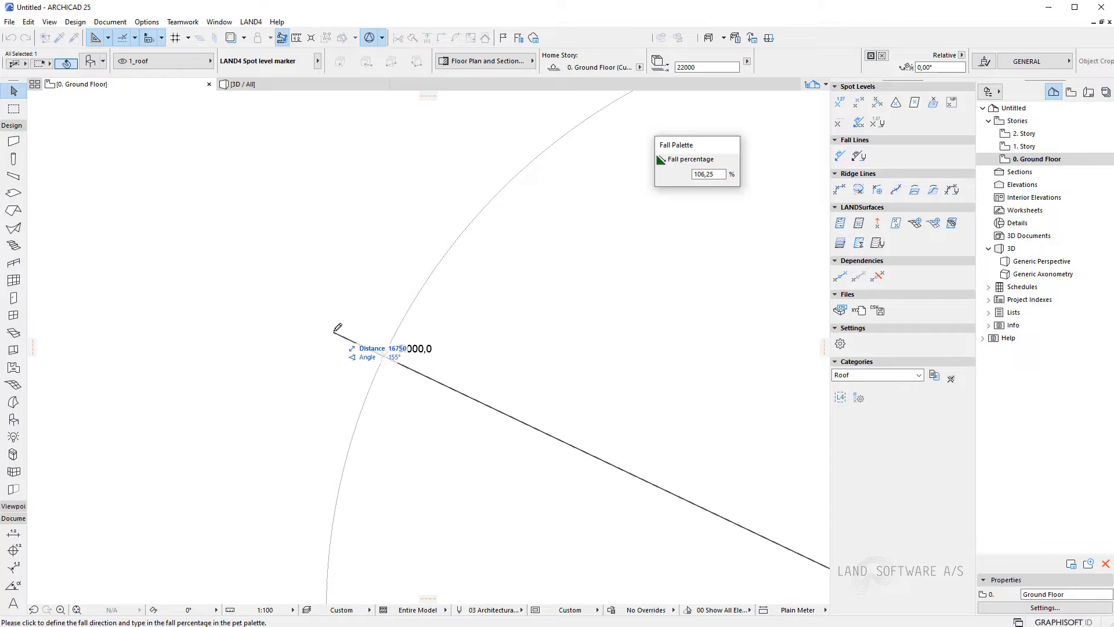
key(Escape)
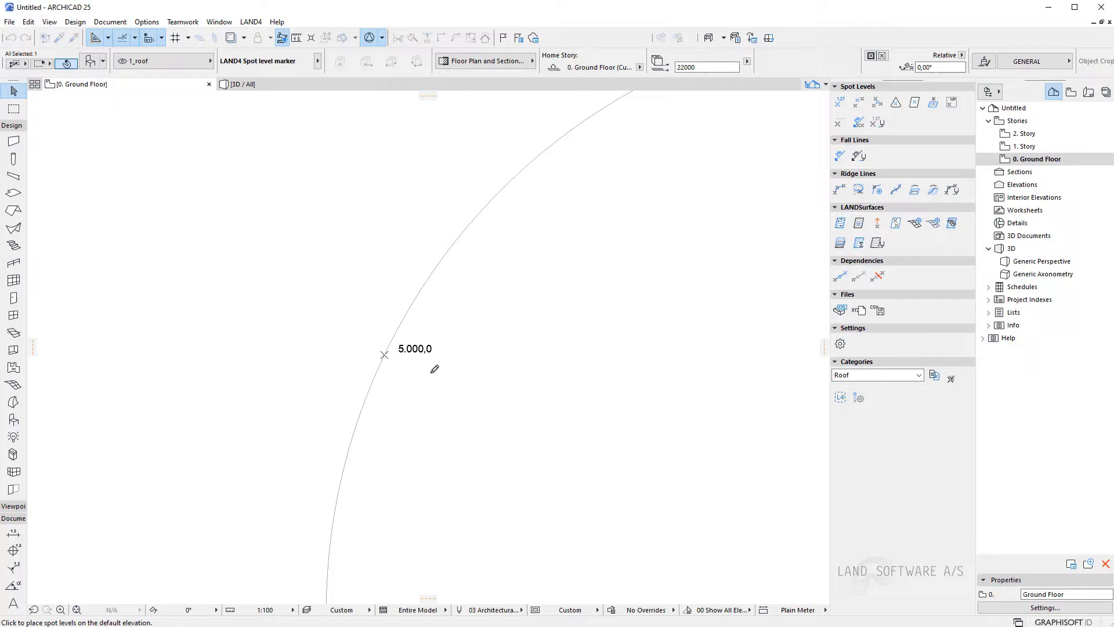
scroll(303, 248, down, 2)
scroll(303, 262, up, 1)
scroll(348, 278, up, 2)
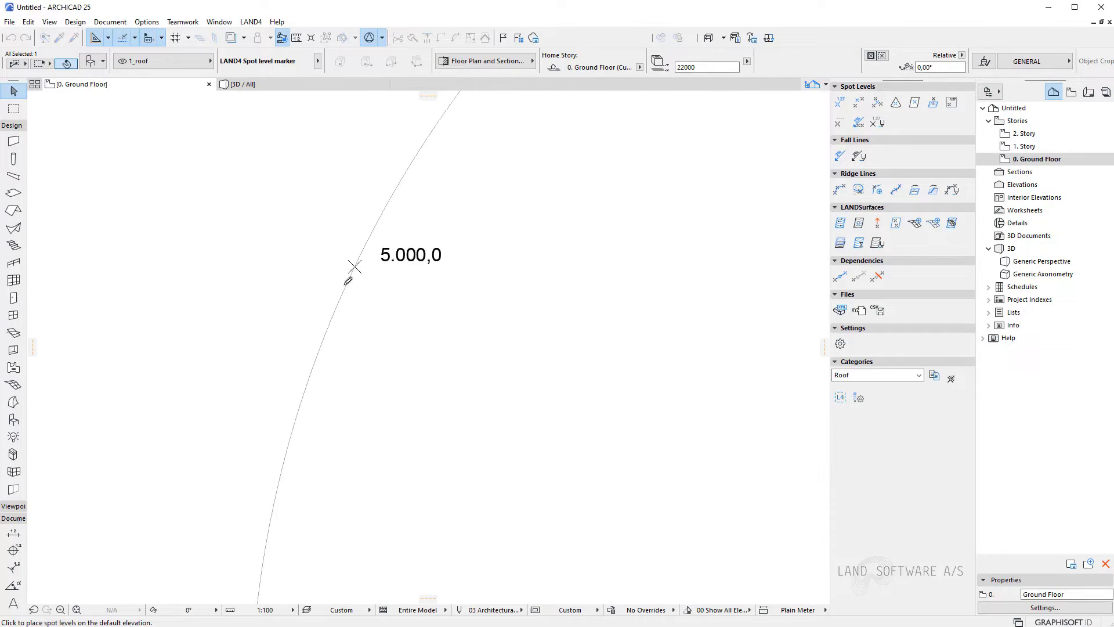
- Place four rising spot levels along the circular arc
click(322, 375)
click(300, 409)
scroll(300, 426, down, 3)
click(296, 444)
scroll(278, 393, down, 3)
click(267, 303)
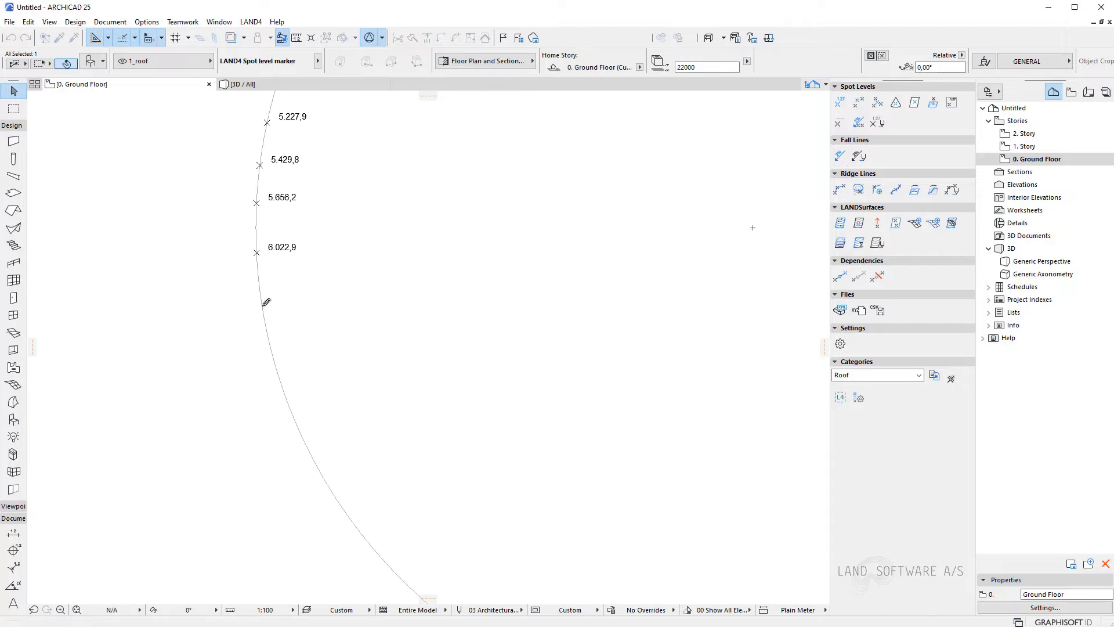
scroll(339, 495, down, 5)
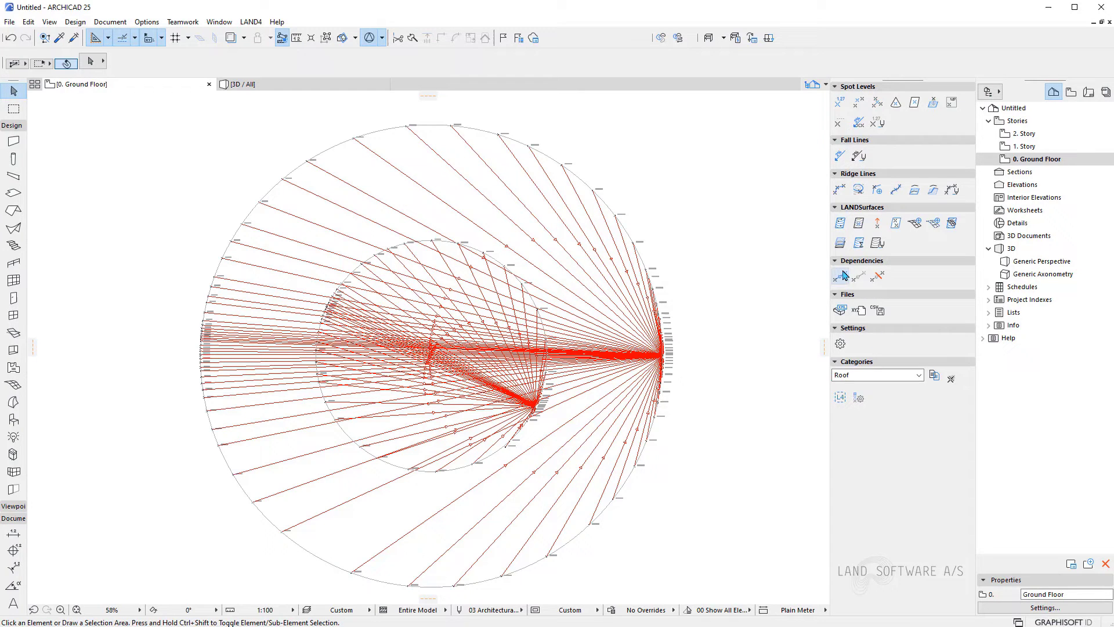
- Hide the dependency lines and slide the 19.995,4 spot level along the circle to 19.988,7
key(ctrl+z)
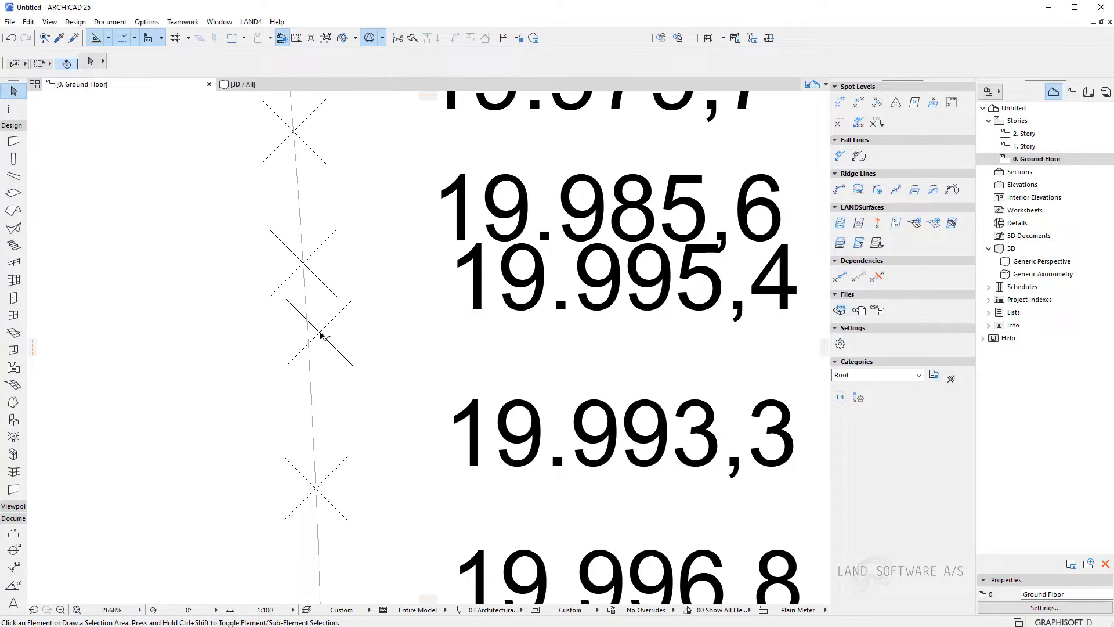
click(323, 337)
drag(320, 335, 310, 347)
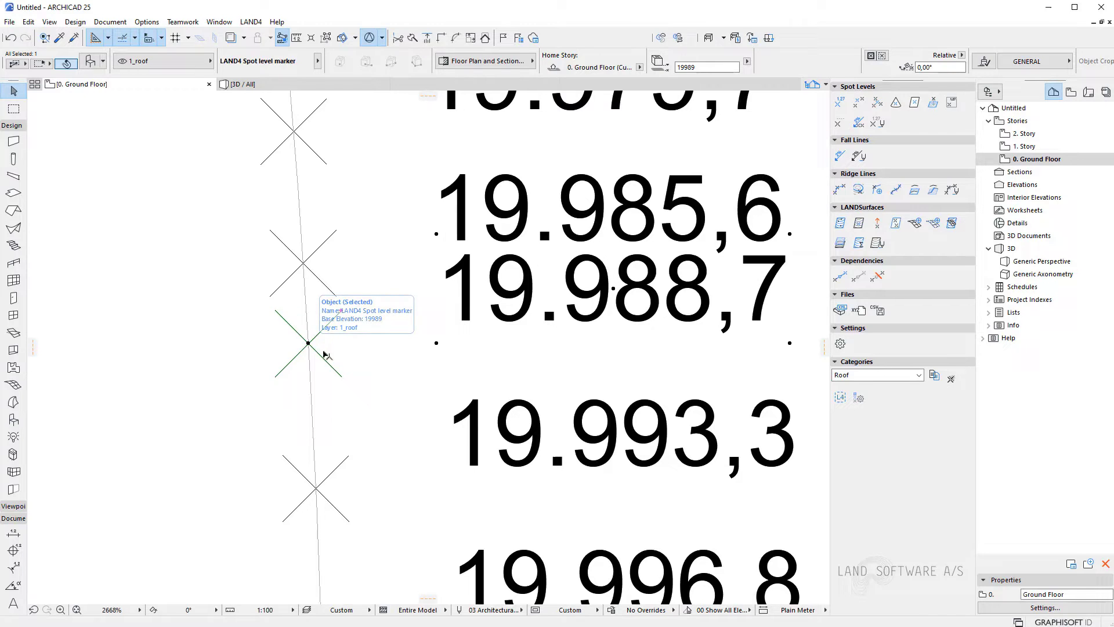
click(374, 359)
scroll(383, 361, down, 4)
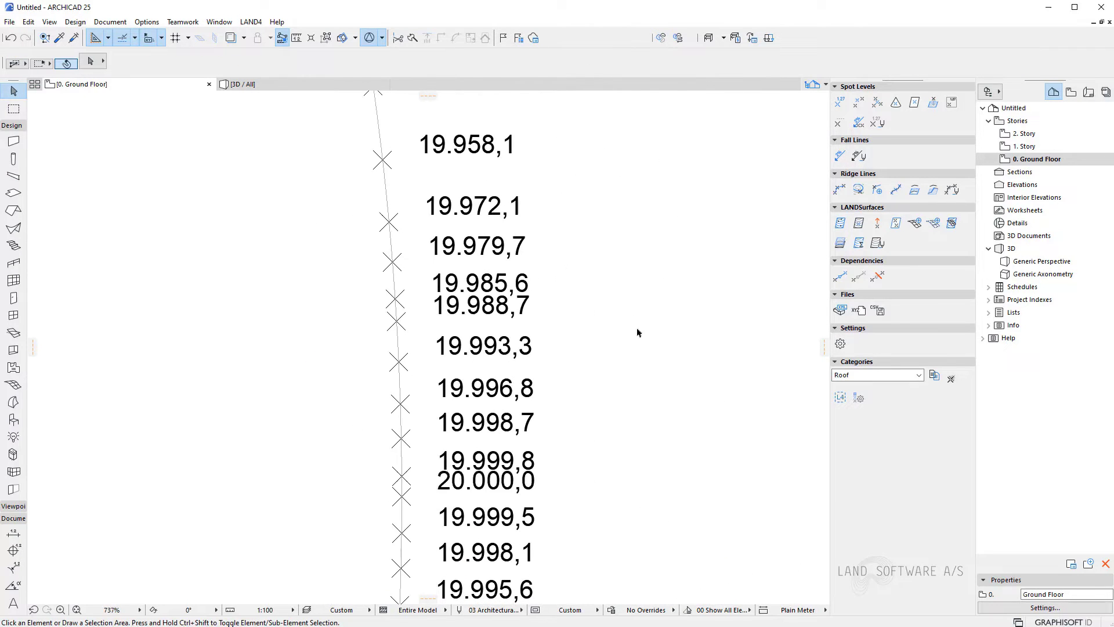
scroll(638, 332, down, 3)
scroll(671, 332, down, 3)
scroll(688, 335, down, 2)
scroll(753, 338, down, 2)
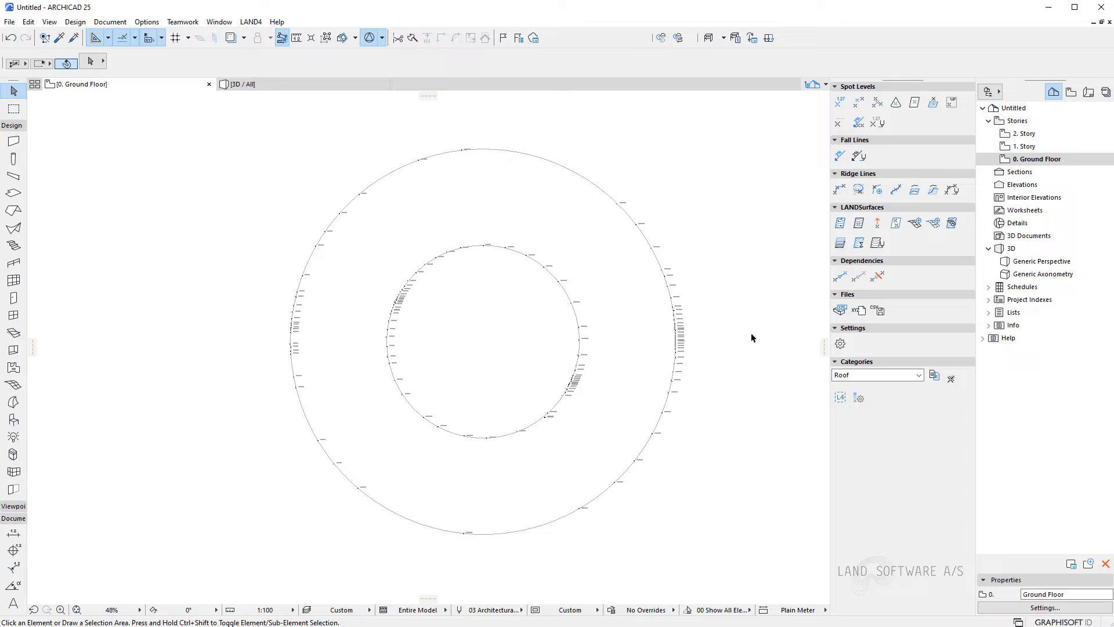
scroll(752, 337, down, 2)
- Check the model in 3D, then attach the inner circle's spot levels to a ridge line
key(F3)
mouse_move(609, 448)
shift+middle_down()
mouse_move(669, 449)
mouse_move(557, 447)
mouse_move(564, 454)
mouse_move(357, 427)
mouse_move(294, 460)
mouse_move(607, 453)
mouse_move(644, 467)
shift+middle_up()
key(F2)
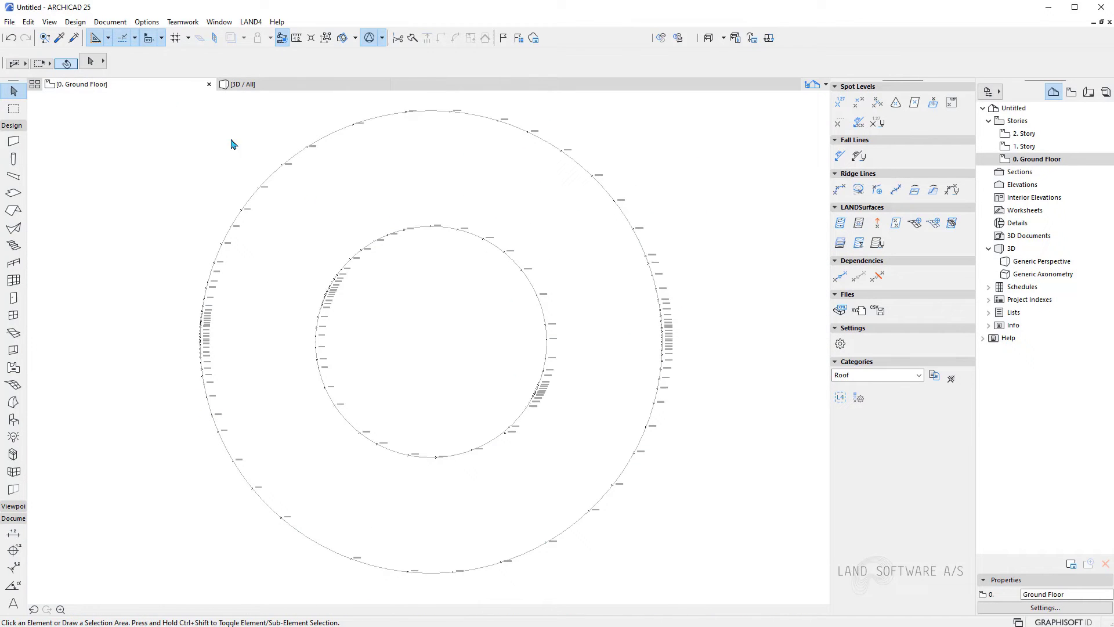
drag(279, 216, 571, 471)
click(877, 191)
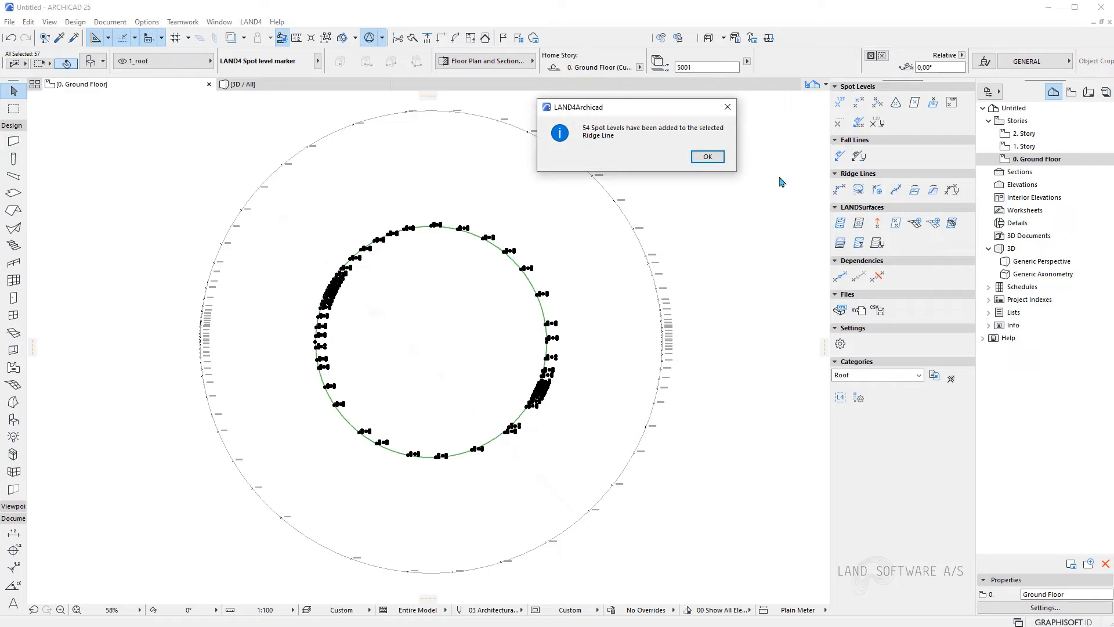
click(705, 156)
- Attach the outer circle's spot levels to a ridge line and view the result in 3D
click(113, 131)
drag(138, 106, 720, 586)
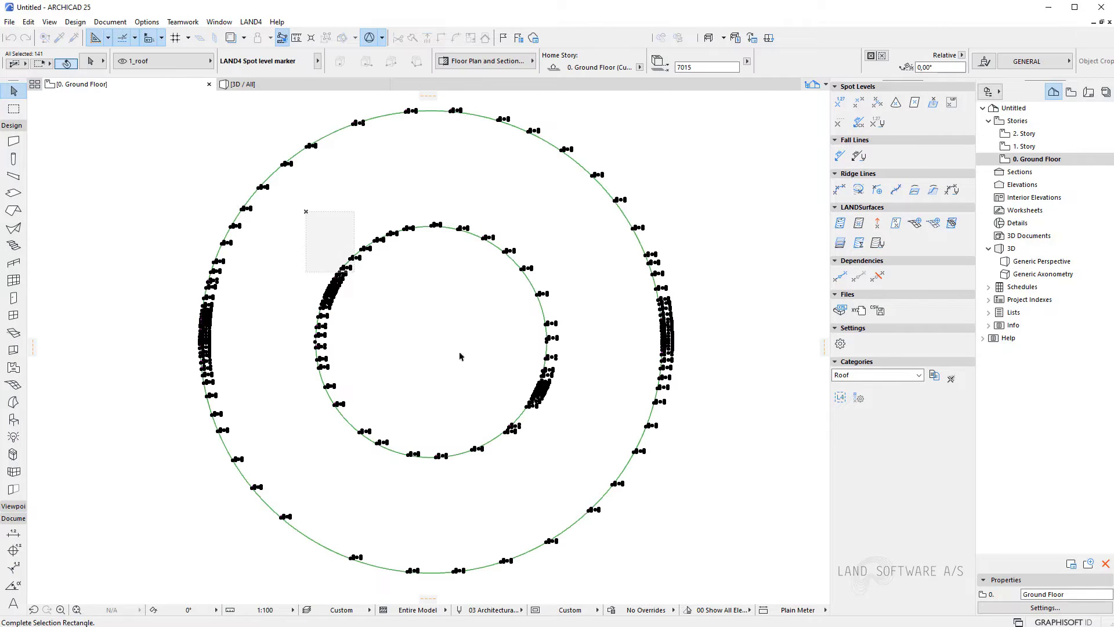
shift+drag(305, 211, 582, 481)
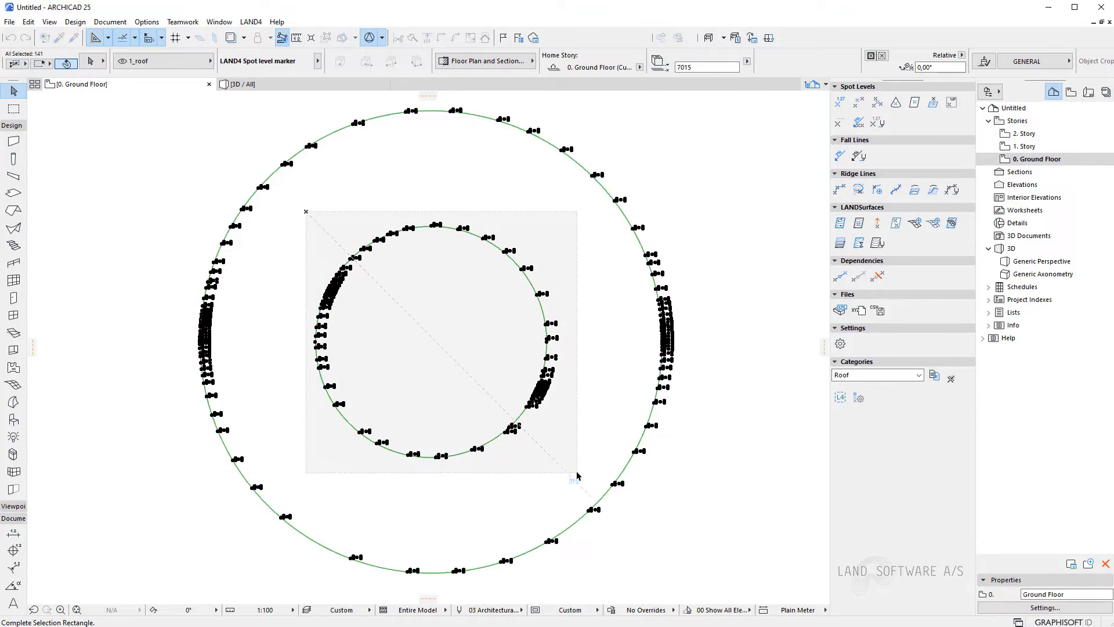
click(880, 193)
click(705, 161)
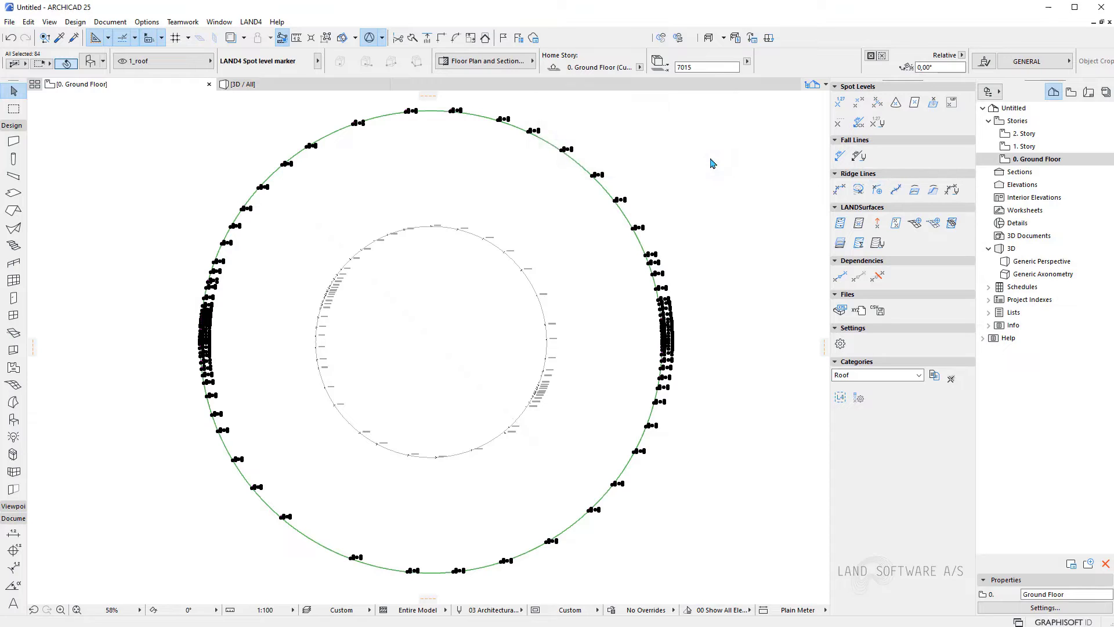
click(328, 84)
mouse_move(467, 373)
shift+middle_down()
mouse_move(245, 378)
mouse_move(621, 395)
mouse_move(351, 328)
mouse_move(514, 383)
mouse_move(749, 371)
mouse_move(467, 404)
shift+middle_up()
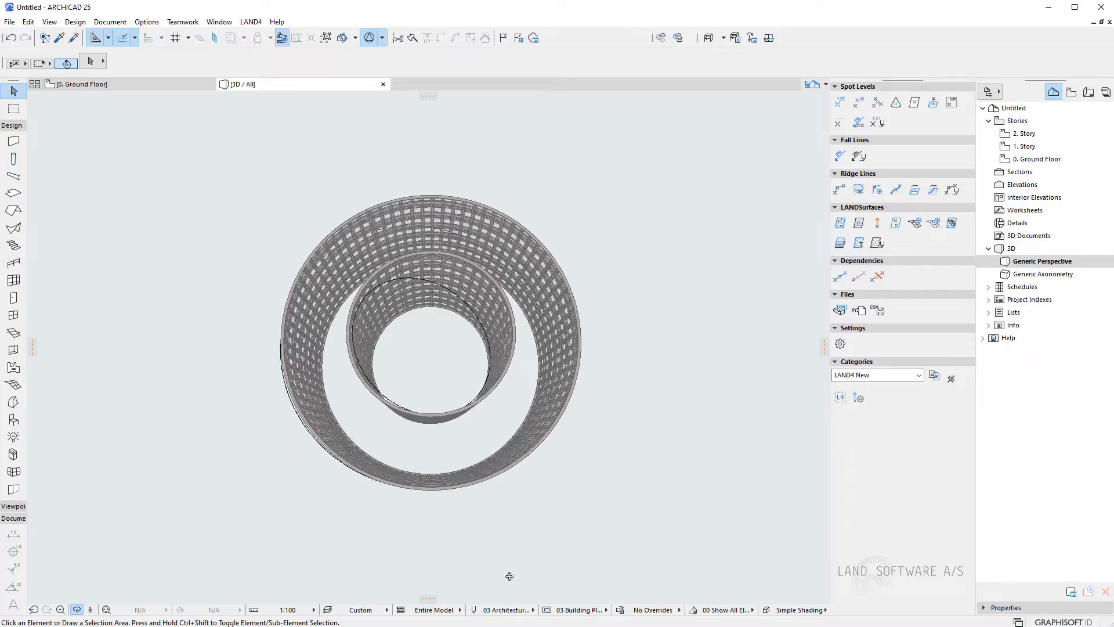
- Orbit from the top view to a side perspective around the curtain-wall facade
mouse_move(508, 576)
shift+middle_down()
mouse_move(689, 504)
mouse_move(709, 381)
mouse_move(634, 502)
mouse_move(113, 429)
mouse_move(92, 362)
shift+middle_up()
scroll(547, 394, up, 3)
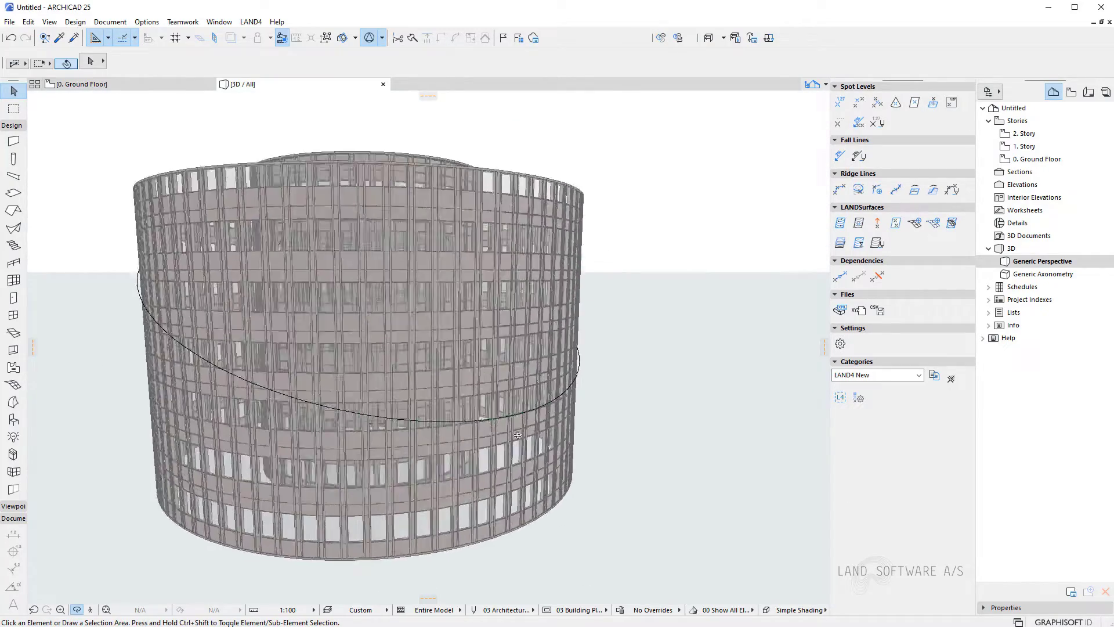
scroll(488, 419, up, 3)
scroll(419, 451, up, 3)
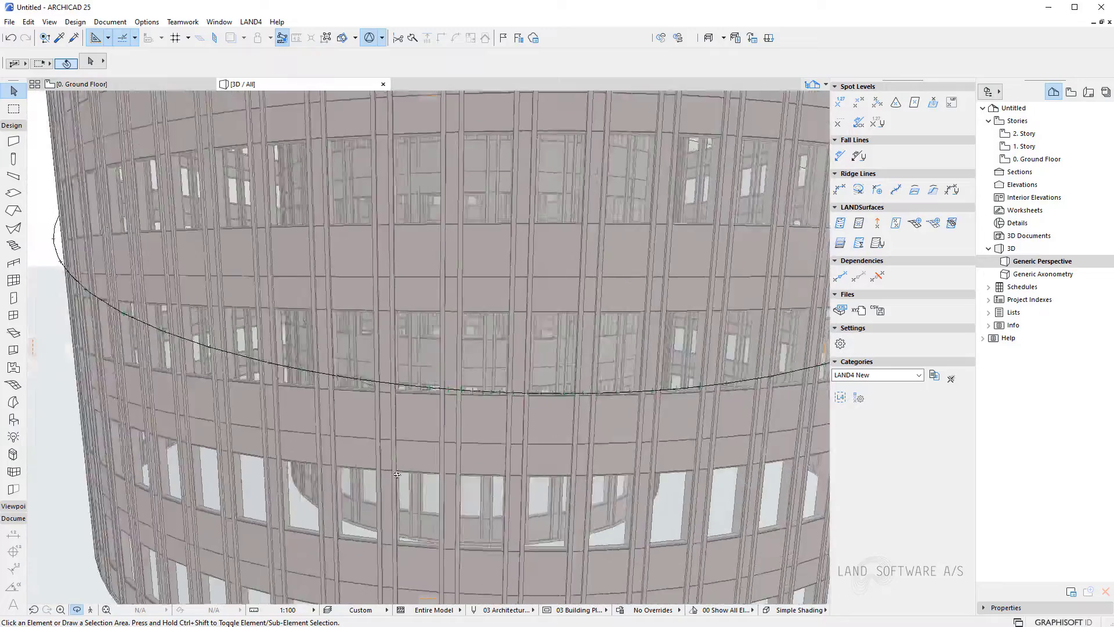
mouse_move(603, 481)
shift+middle_down()
mouse_move(280, 436)
mouse_move(512, 518)
shift+middle_up()
scroll(512, 517, down, 3)
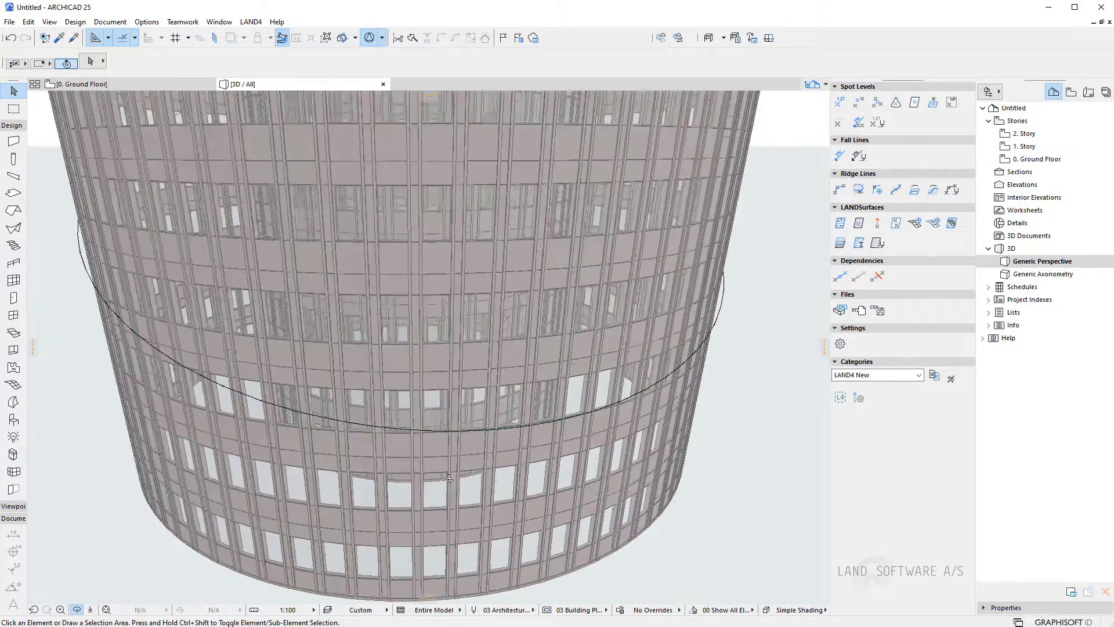
scroll(512, 517, down, 3)
scroll(523, 523, down, 3)
scroll(609, 549, down, 2)
- Create a LANDSurface roof over the circle and cut the inner circle out as a hole
key(F2)
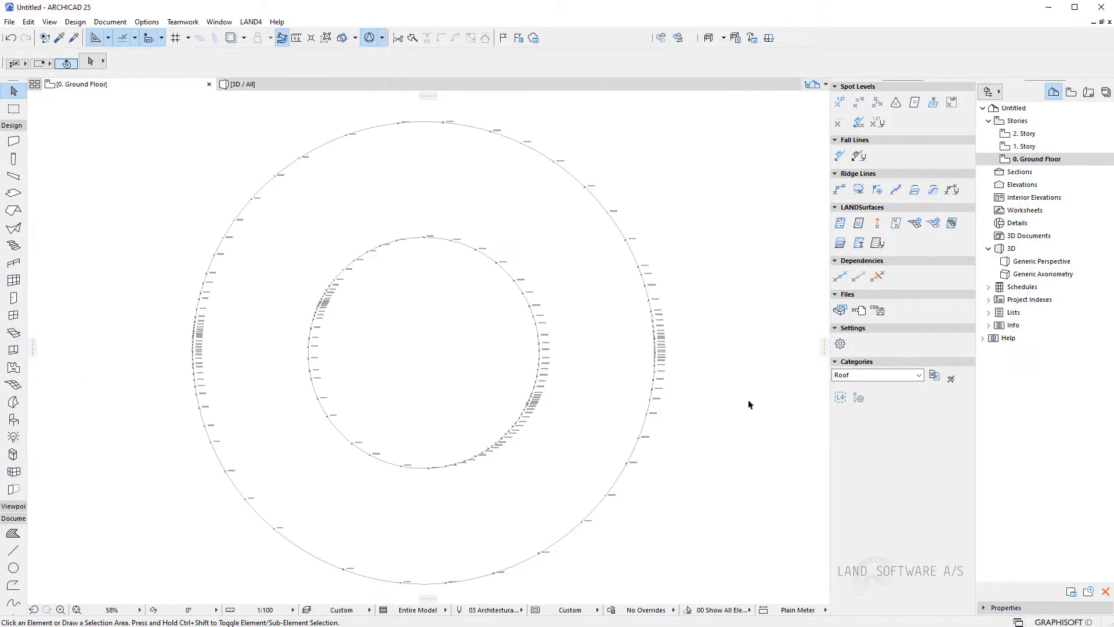
click(842, 224)
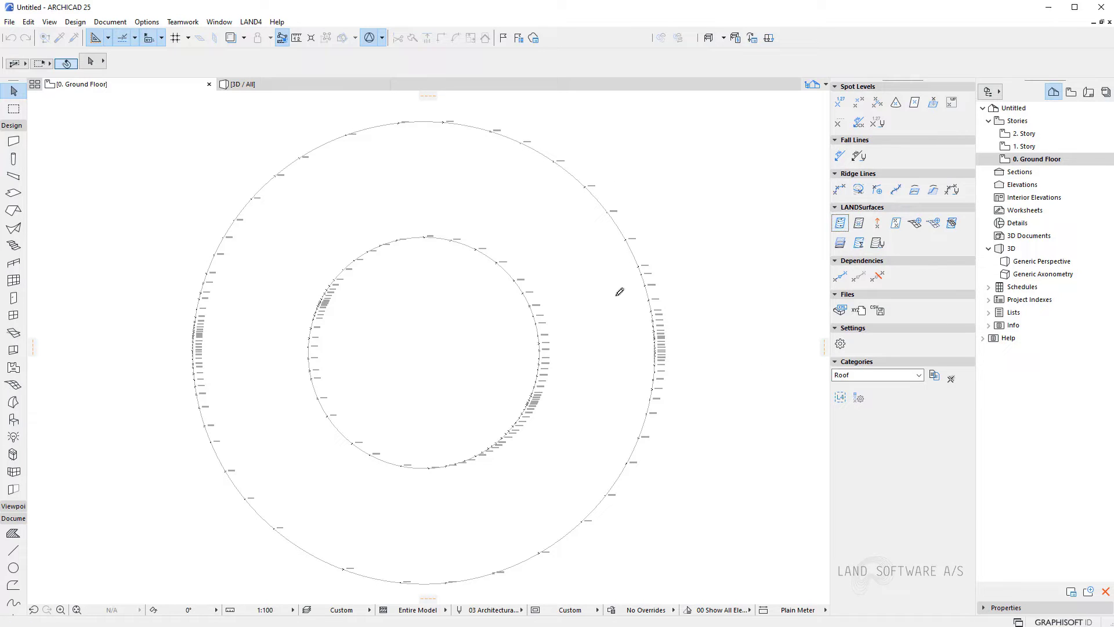
click(730, 241)
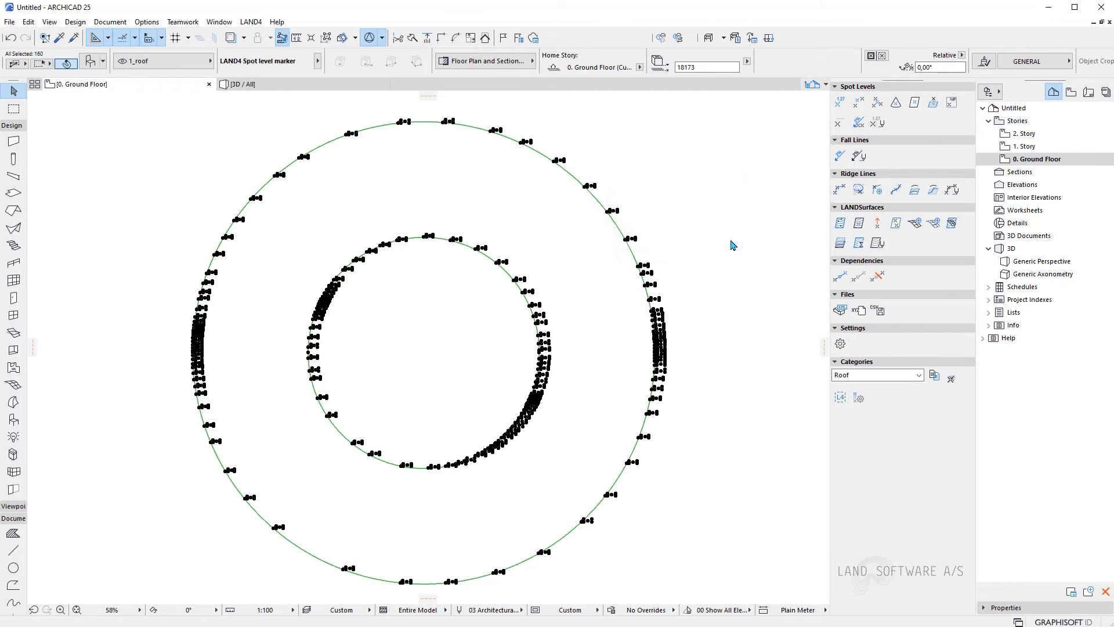
click(677, 275)
click(633, 326)
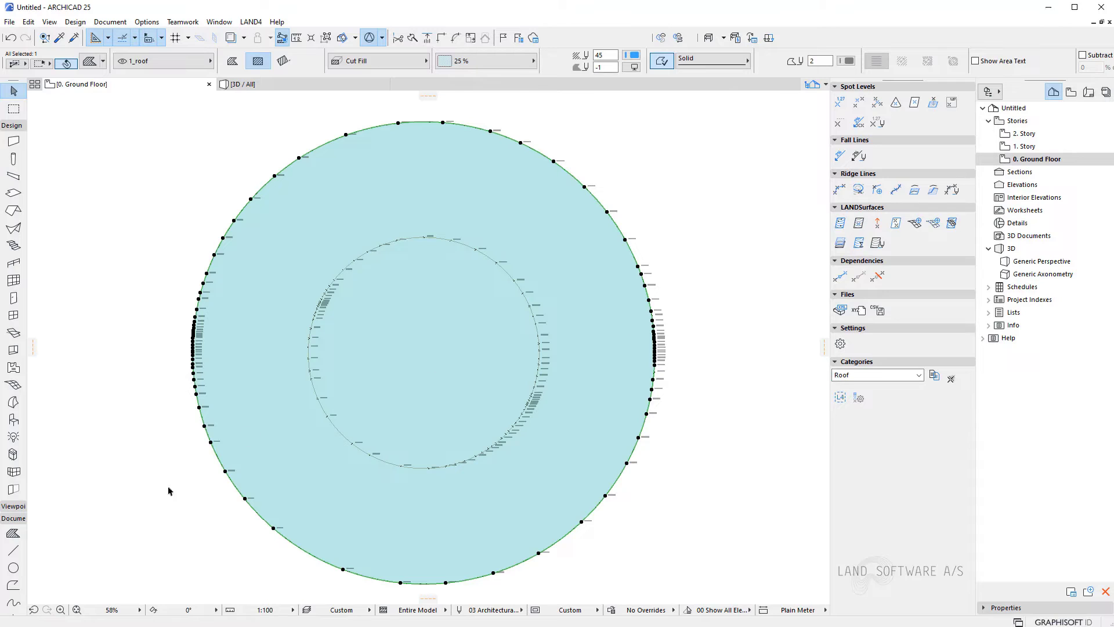
click(13, 535)
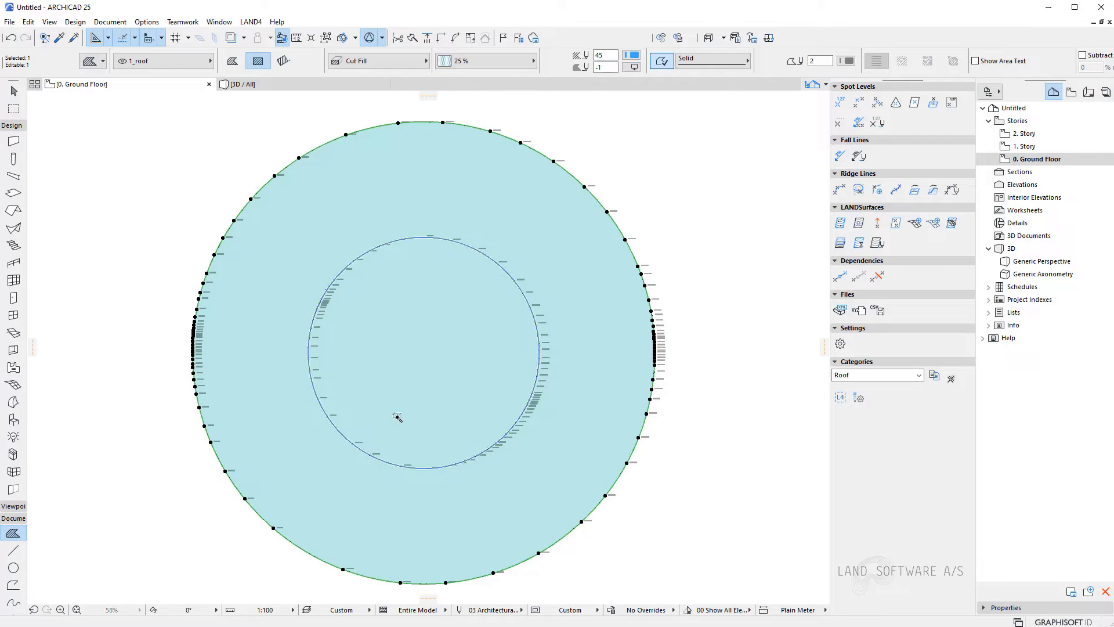
click(397, 417)
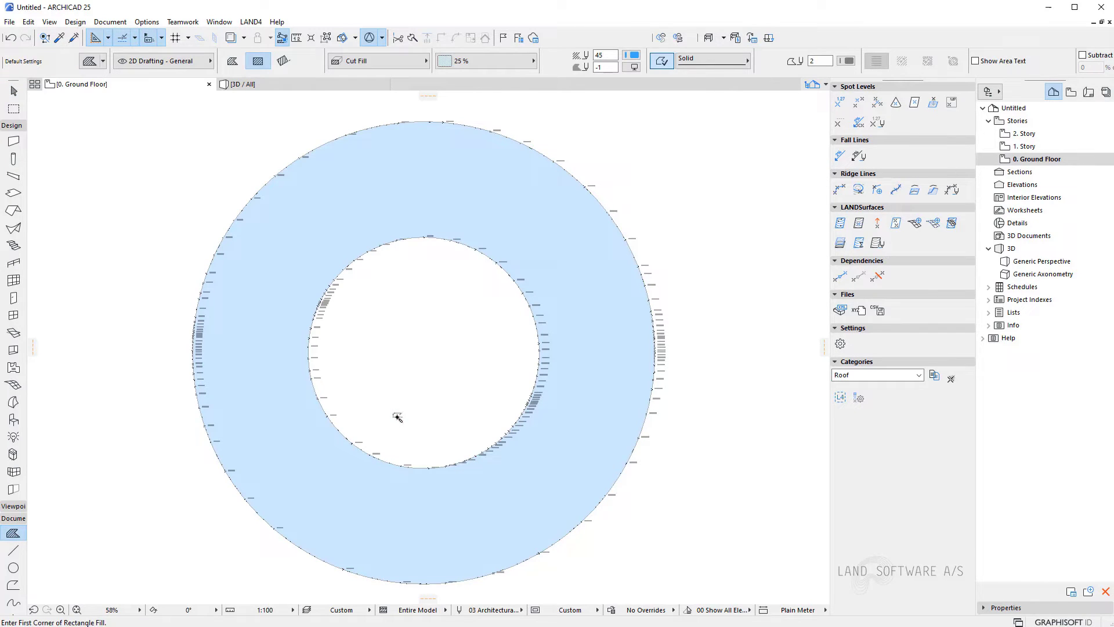
- Open the 3D view and orbit to see the ring roof passing through the building
click(270, 85)
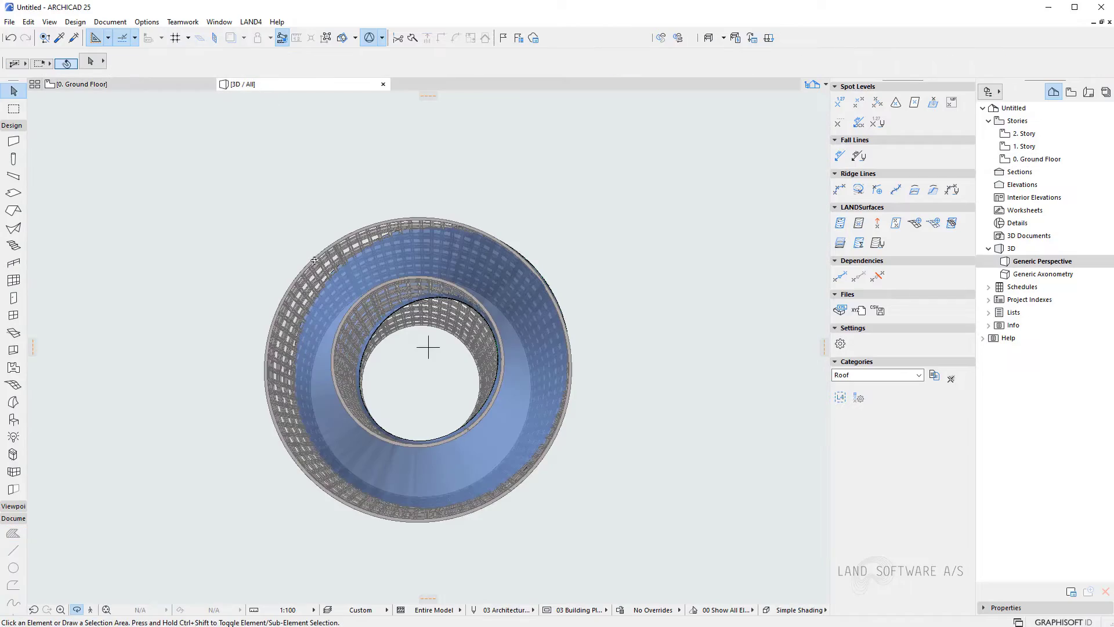
mouse_move(327, 544)
shift+middle_down()
mouse_move(707, 314)
mouse_move(706, 296)
shift+middle_up()
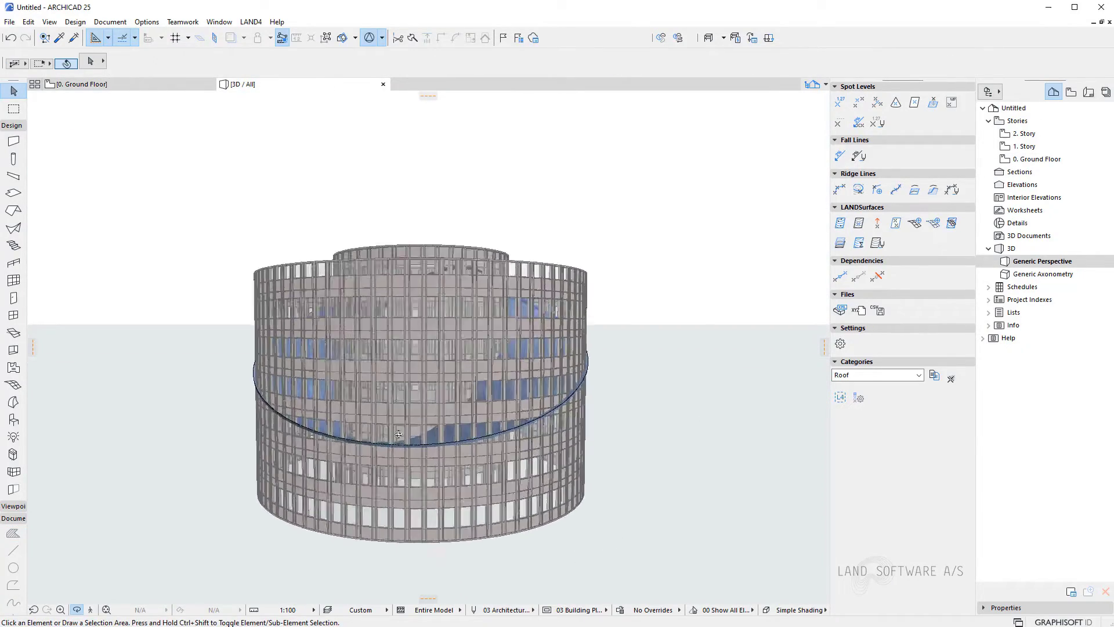
scroll(405, 459, up, 4)
scroll(405, 459, up, 4)
mouse_move(404, 459)
middle_down()
mouse_move(238, 503)
mouse_move(371, 412)
middle_up()
scroll(238, 504, down, 5)
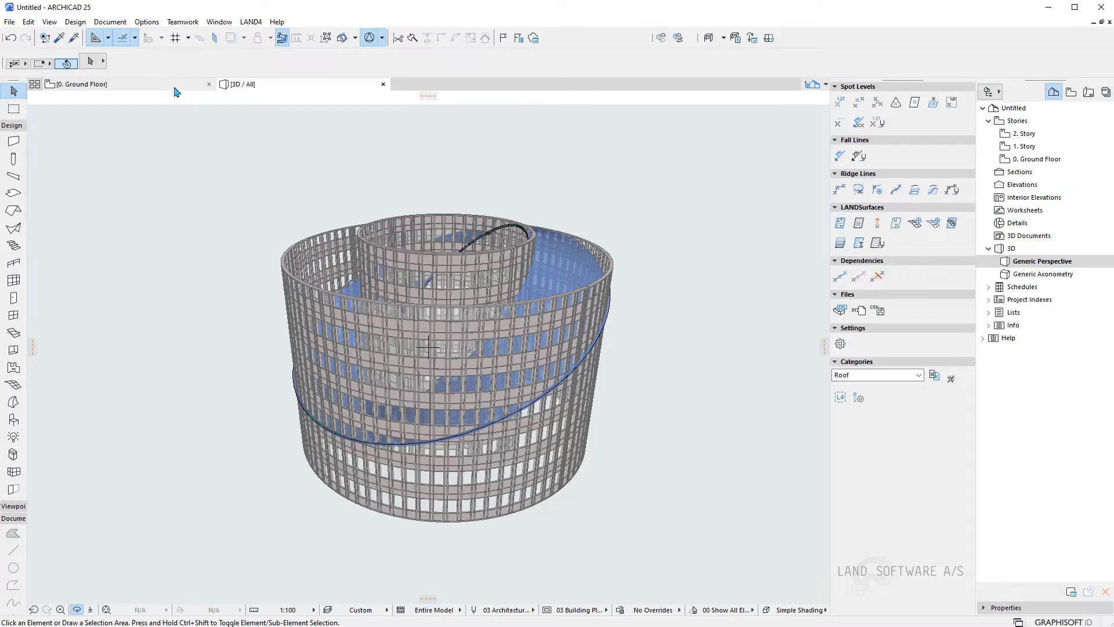
- On the Ground Floor plan, turn on the Finish - Wall layer in Layer Settings
click(179, 83)
key(ctrl+l)
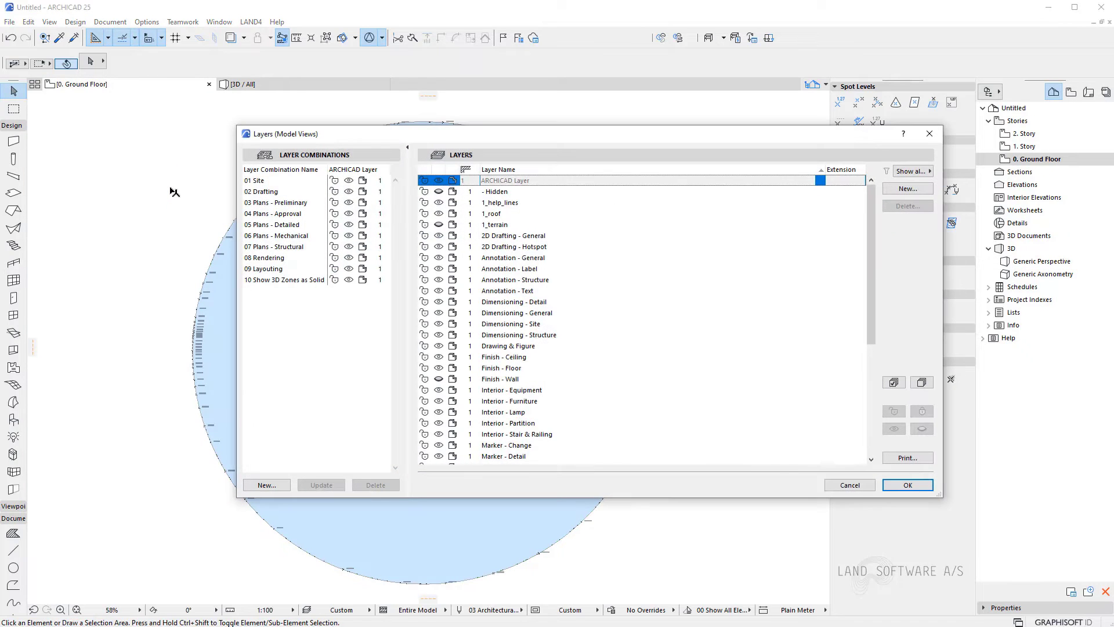
click(443, 379)
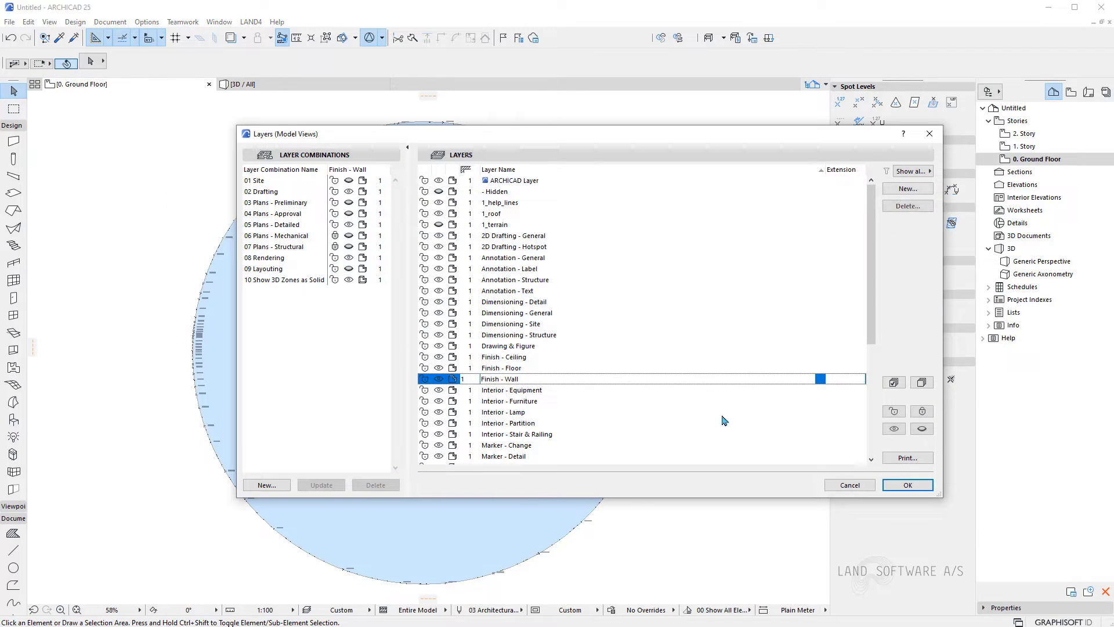
click(909, 486)
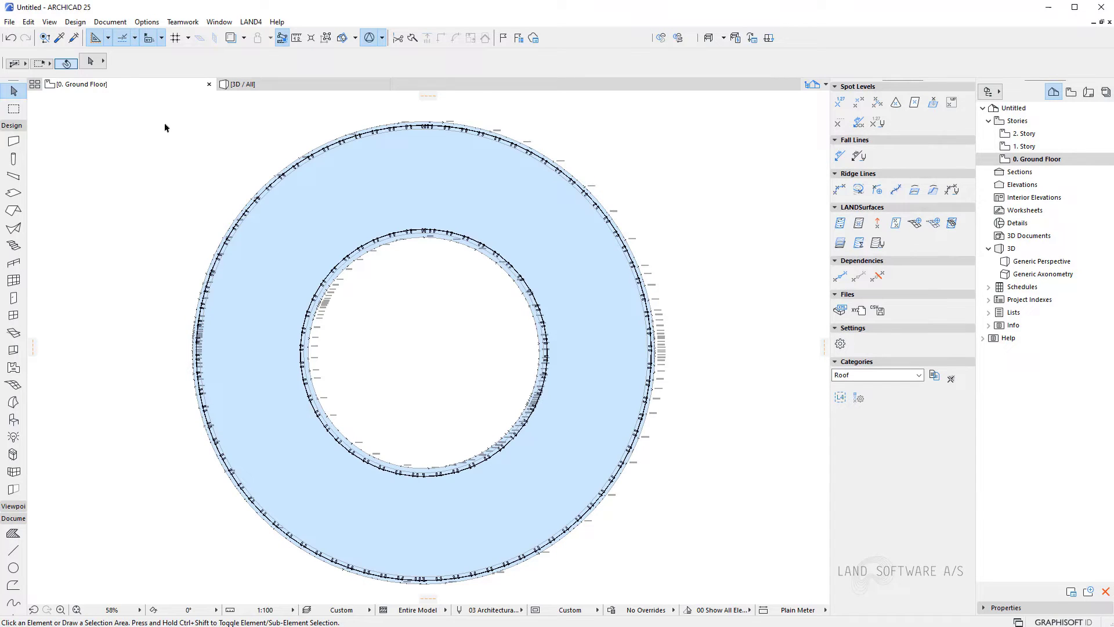
click(75, 22)
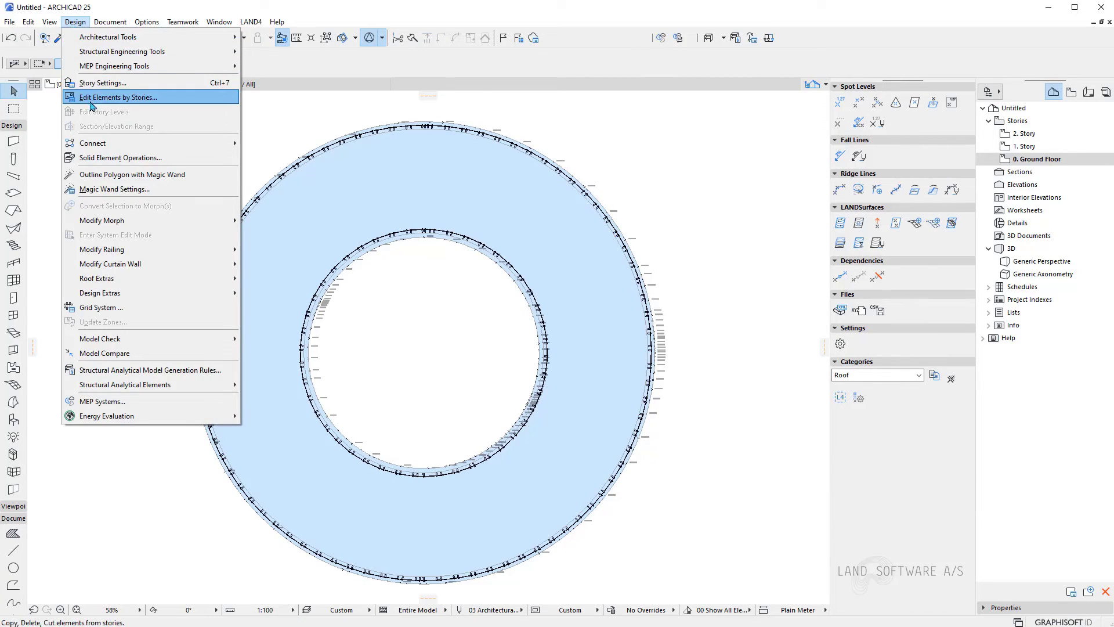
- Trim both curtain walls with the LANDSurface using Subtraction with upward extrusion
click(120, 157)
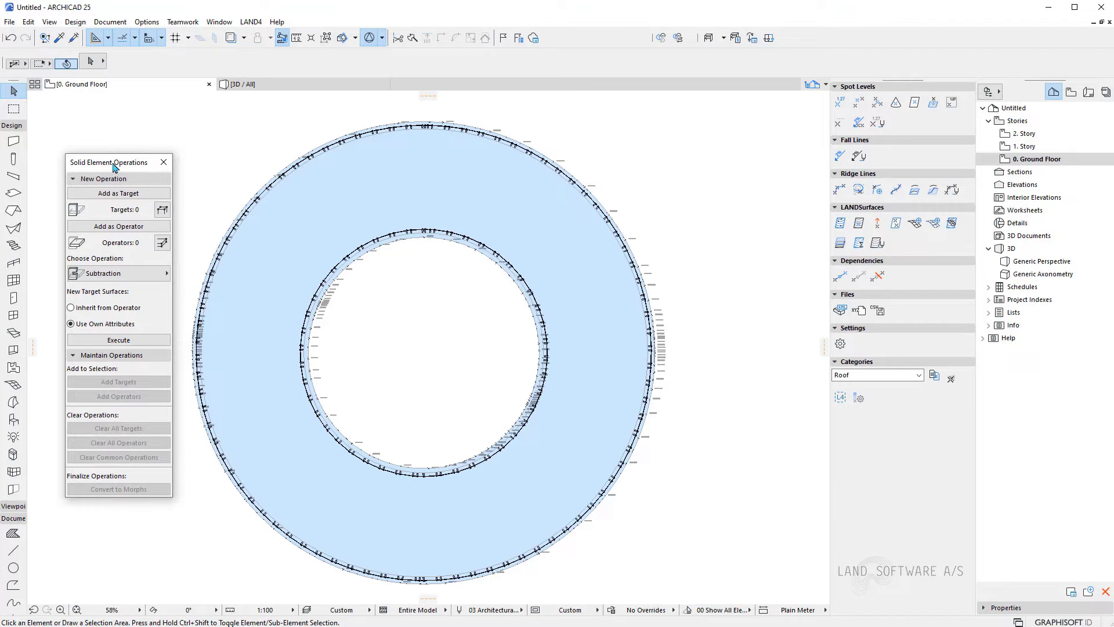
scroll(478, 314, up, 5)
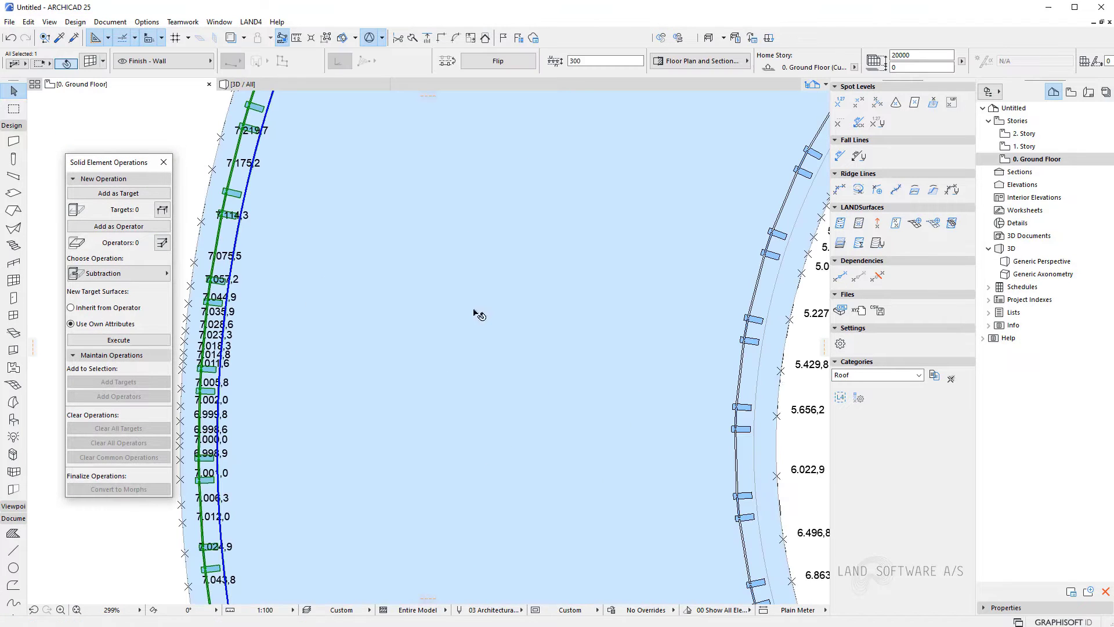
click(761, 357)
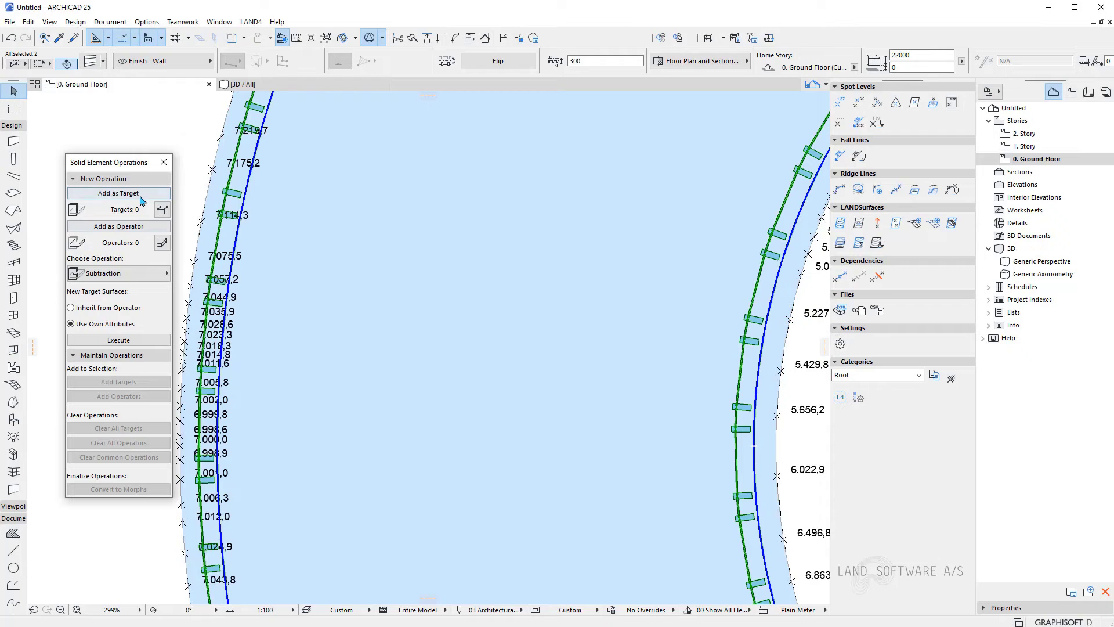
click(185, 226)
scroll(322, 253, down, 2)
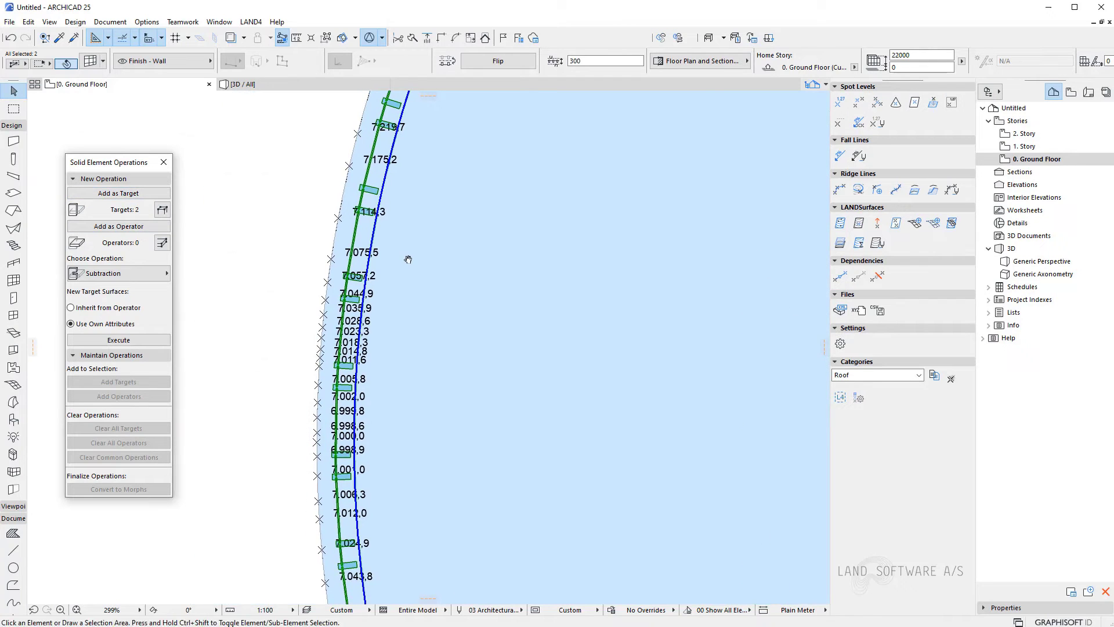
scroll(322, 252, up, 6)
scroll(215, 337, down, 3)
scroll(223, 317, down, 3)
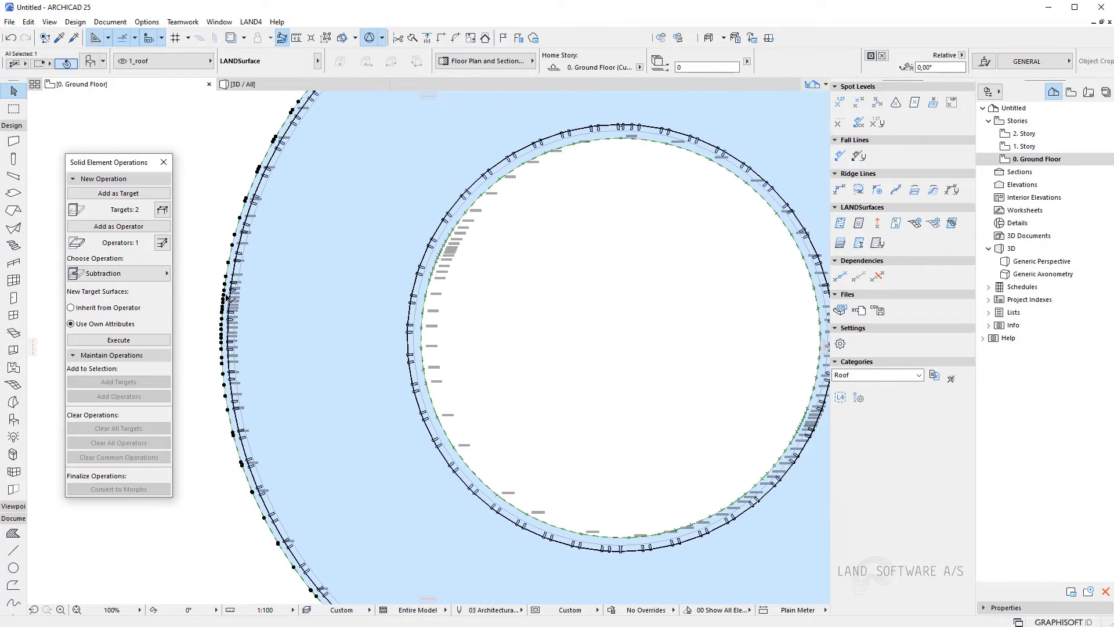
scroll(233, 306, down, 3)
middle_drag(248, 297, 283, 319)
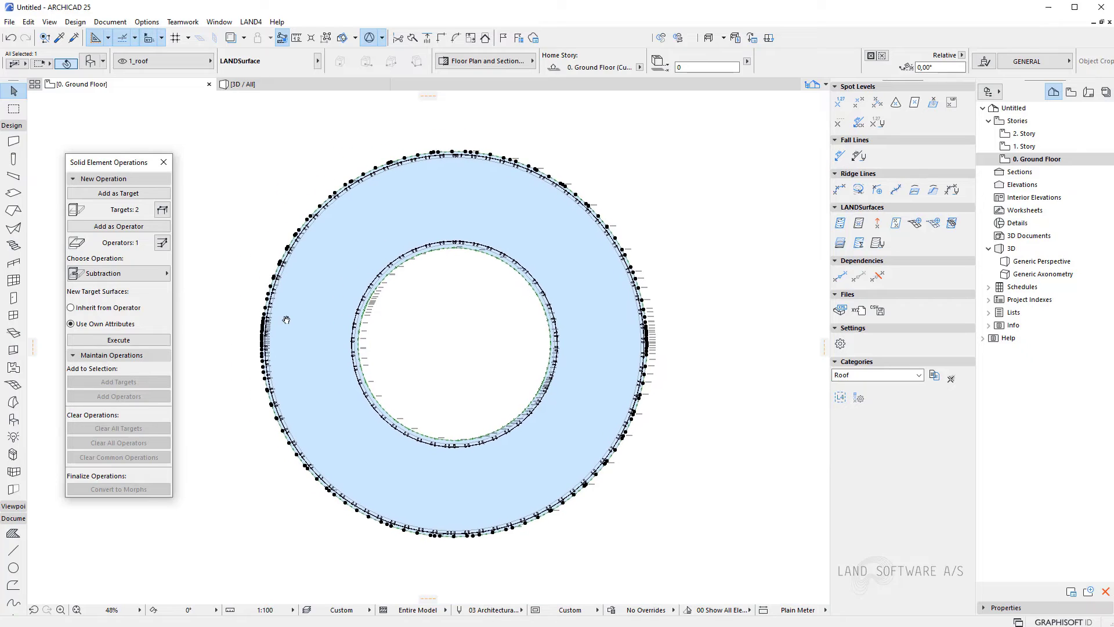
click(149, 273)
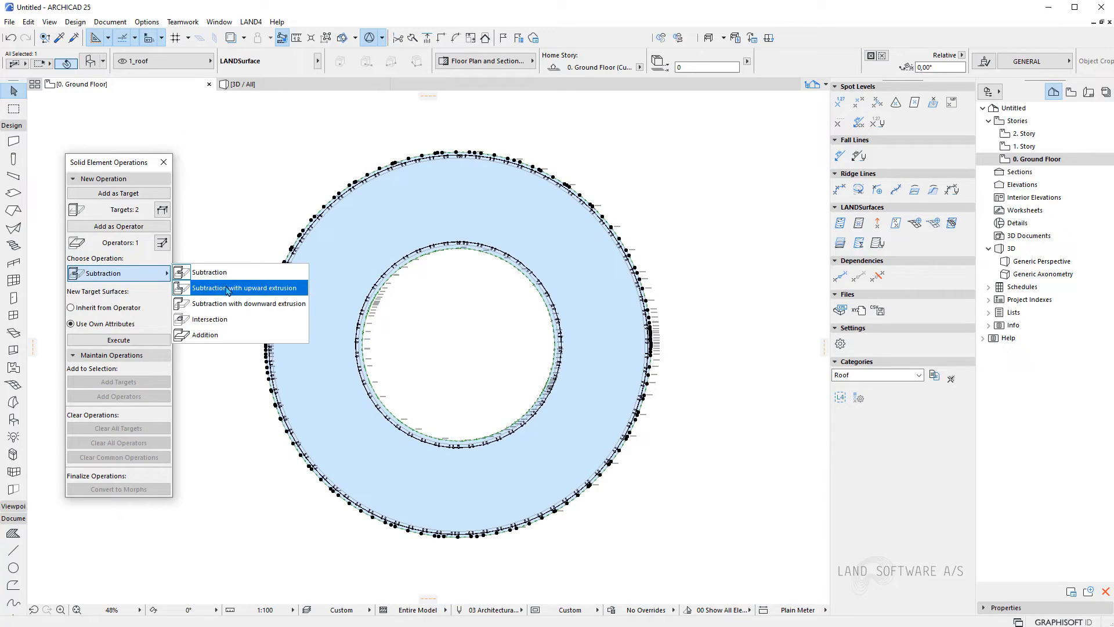
click(225, 288)
click(160, 340)
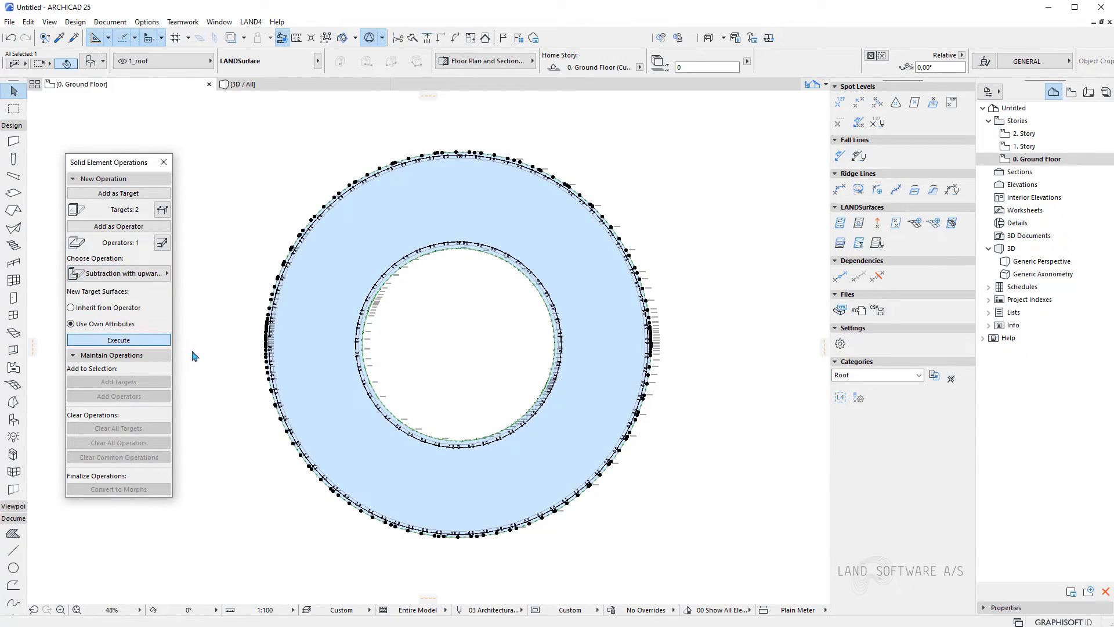
- Deselect, then orbit the 3D view to inspect both roof-trimmed curtain-wall rings and the red contour lines
key(Escape)
key(F3)
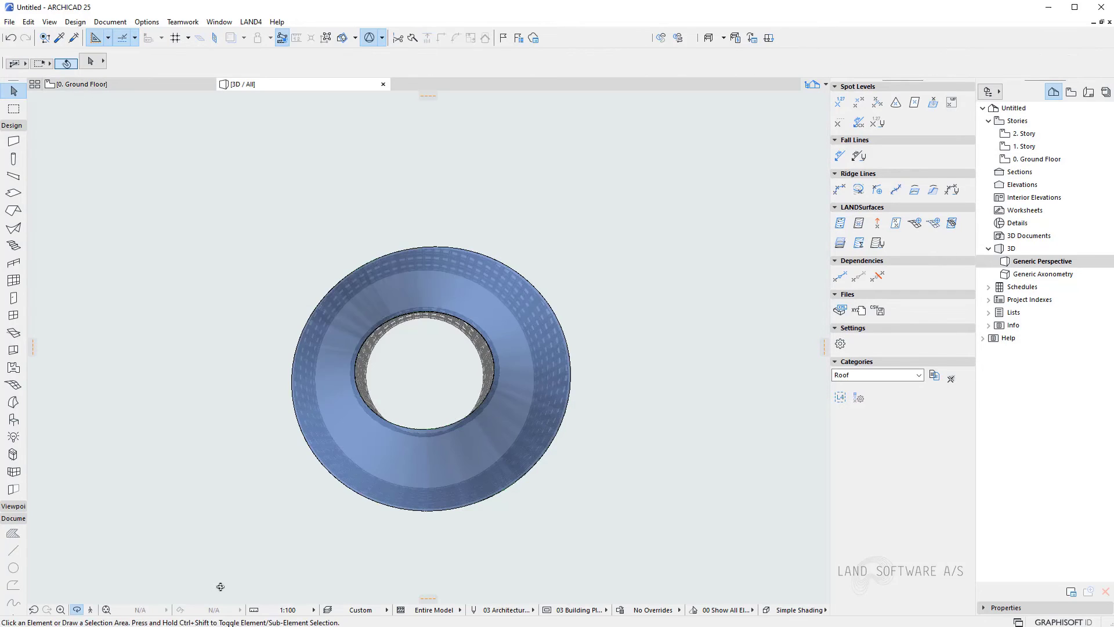
shift+middle_drag(715, 460, 733, 404)
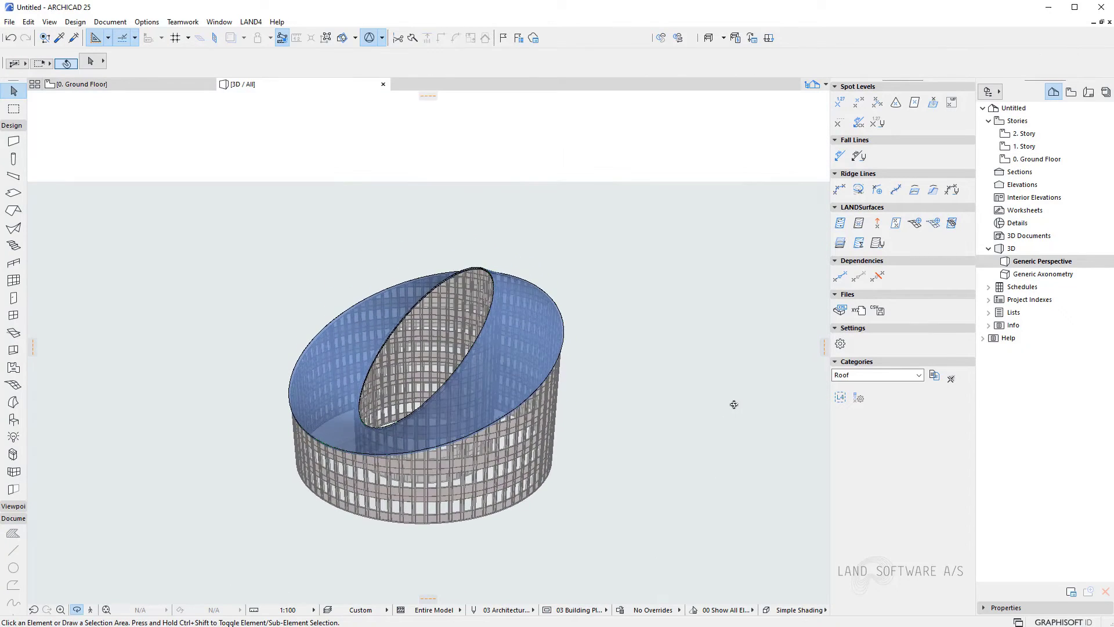
shift+middle_drag(605, 475, 645, 420)
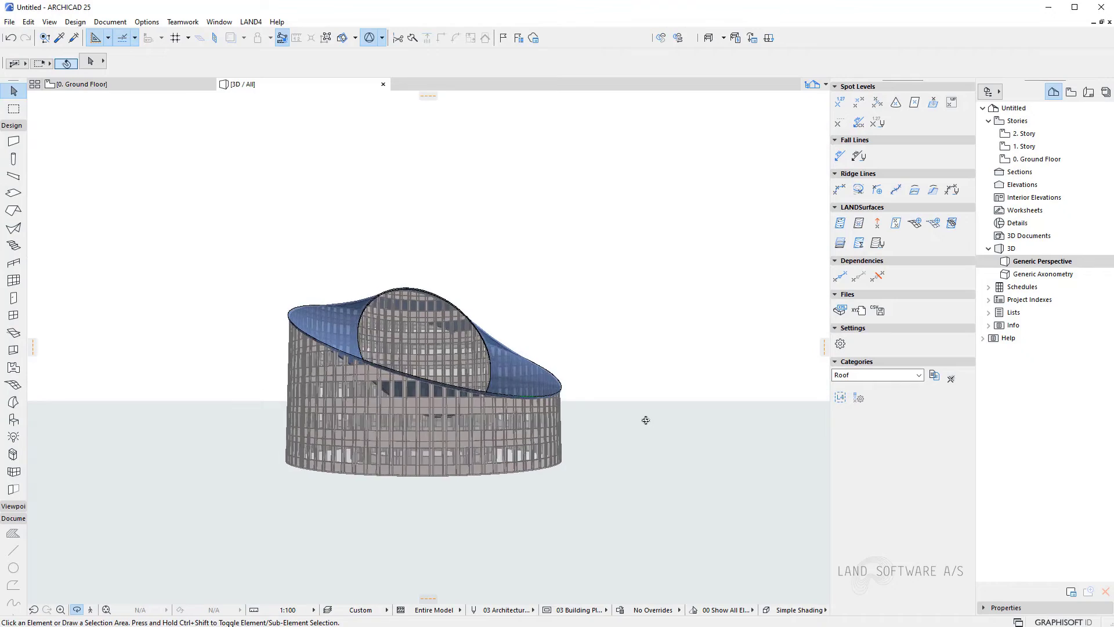
mouse_move(372, 409)
shift+middle_down()
mouse_move(107, 463)
mouse_move(448, 515)
shift+middle_up()
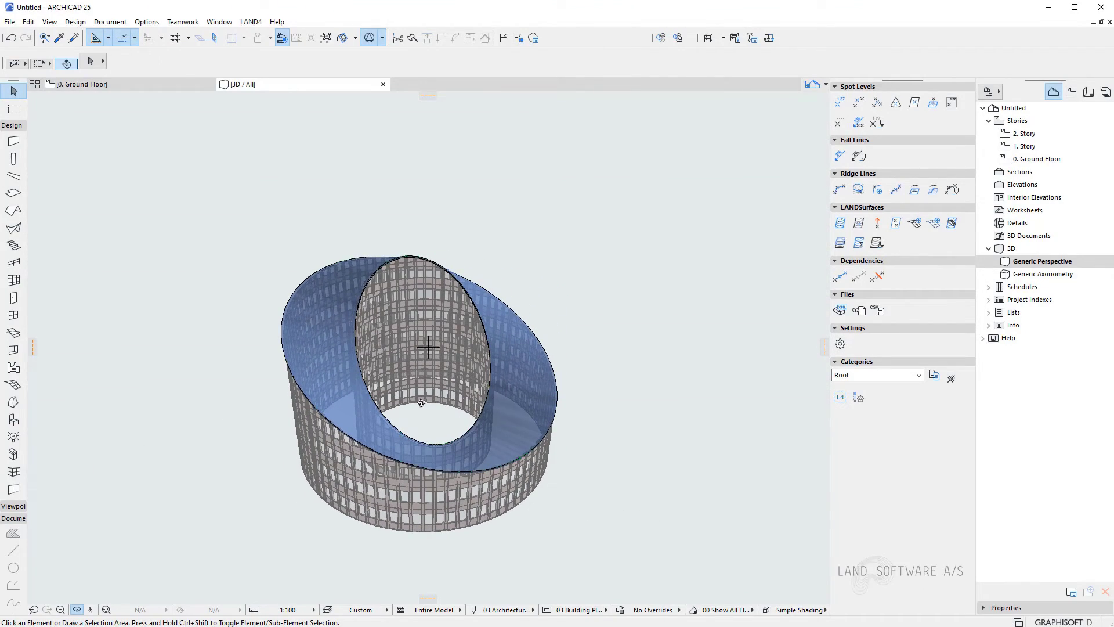
scroll(405, 437, up, 1)
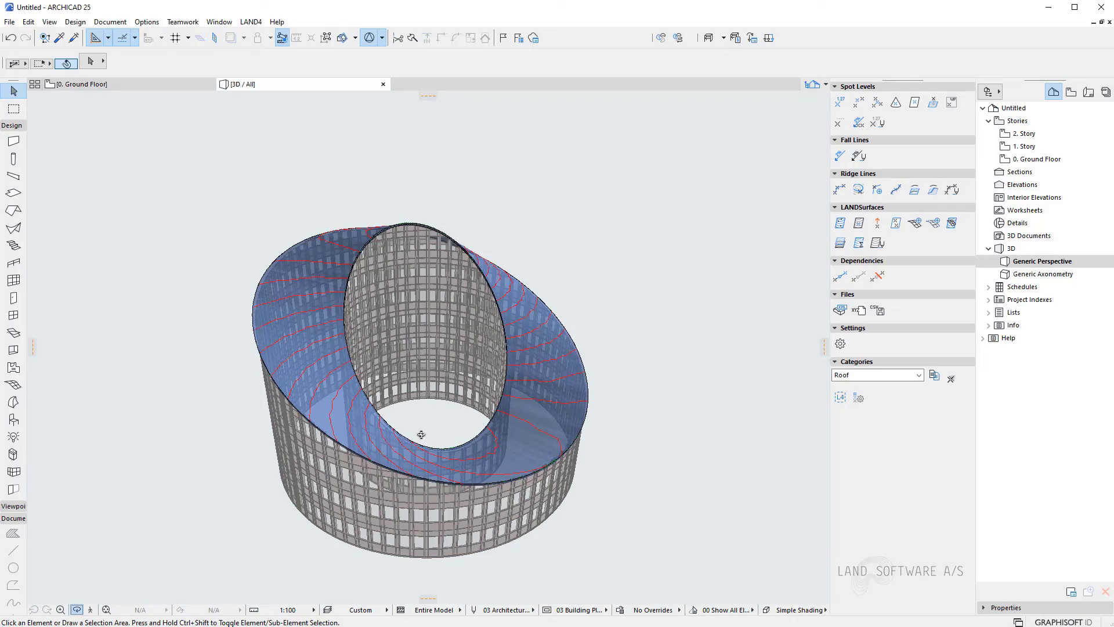